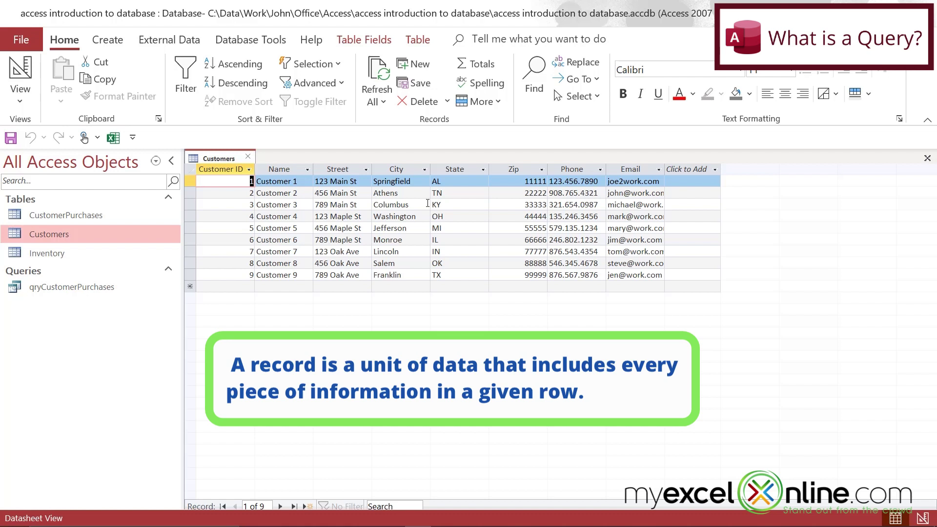
# Select Customer 3's record, then the Name, Street and City columns in Customers.
pyautogui.click(191, 205)
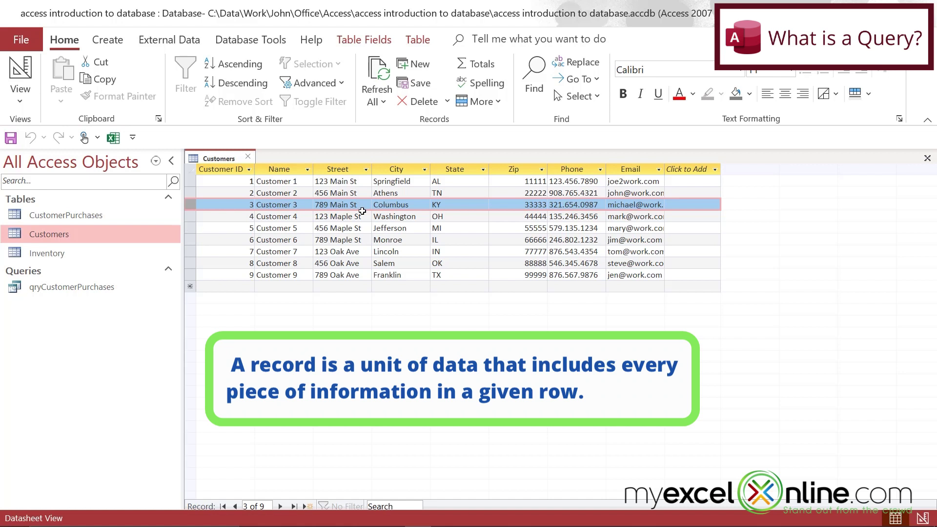
pyautogui.click(270, 169)
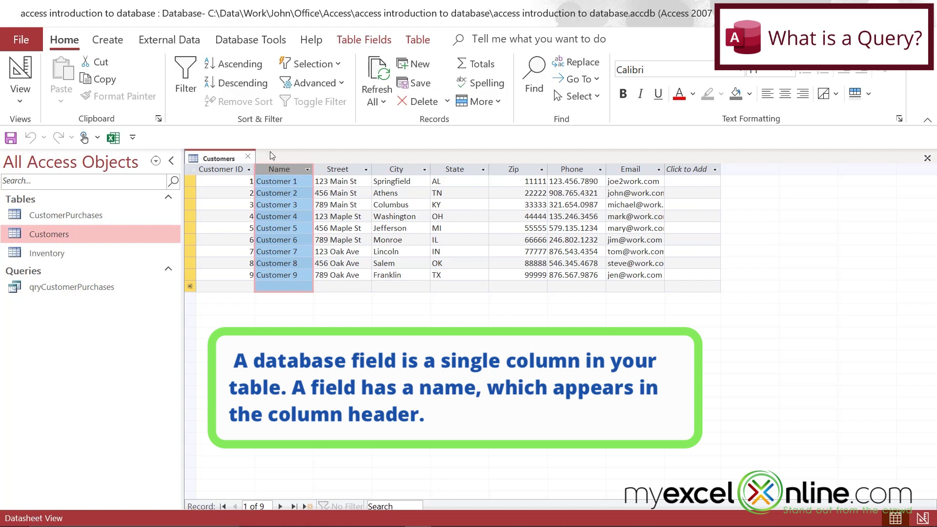
pyautogui.click(343, 169)
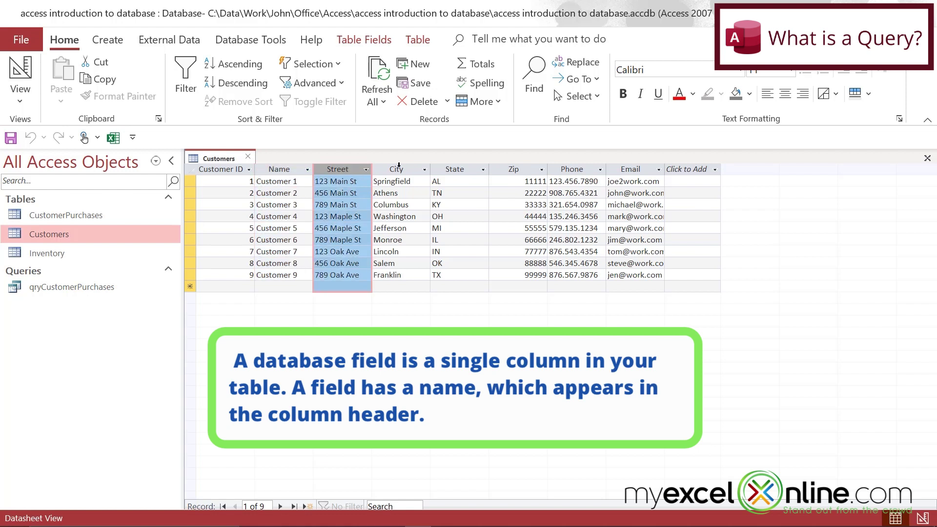
pyautogui.click(398, 167)
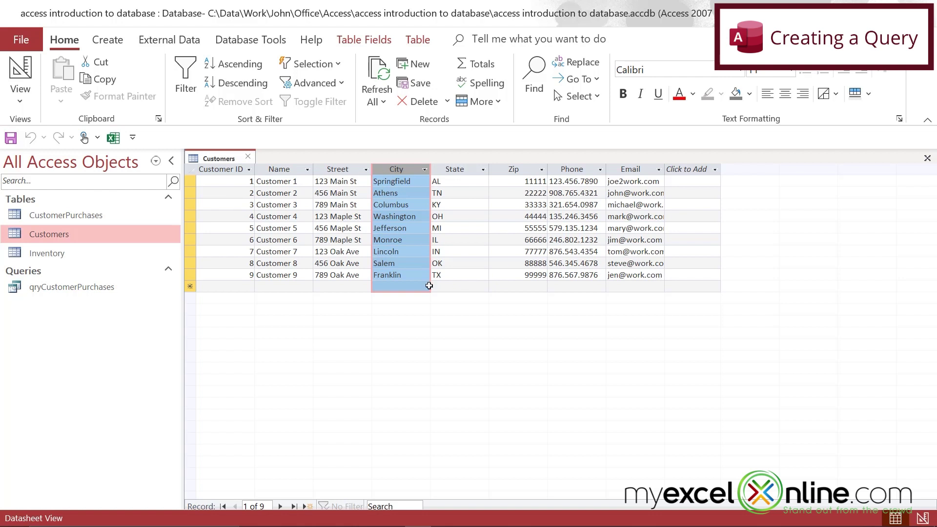
# Create a blank Query1 with Query Design from the Create commands.
pyautogui.click(108, 39)
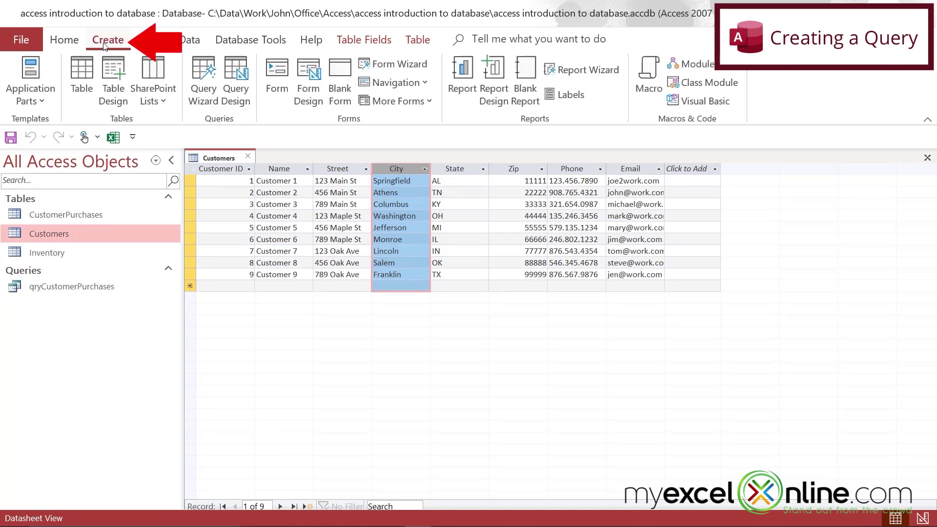
pyautogui.click(244, 72)
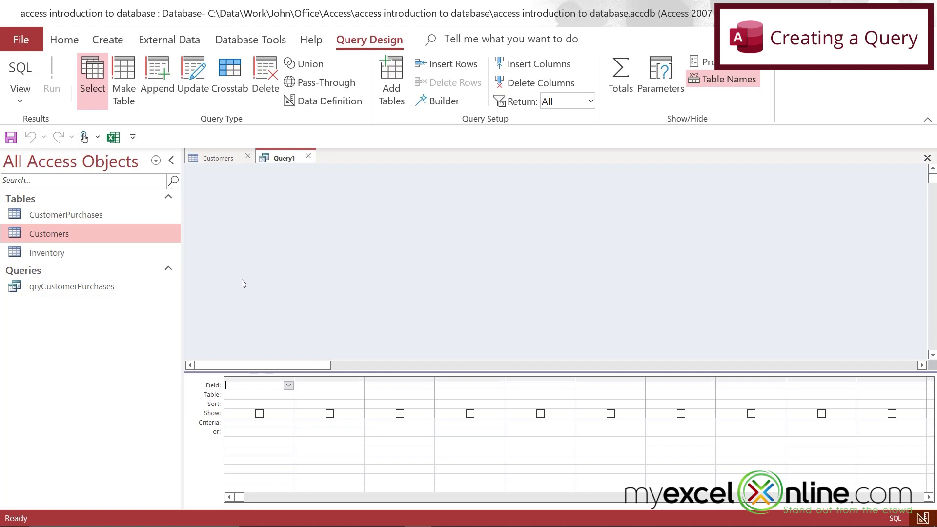
# Drag Customers into the design and remove it, then re-add Customers via Show Table.
pyautogui.click(107, 227)
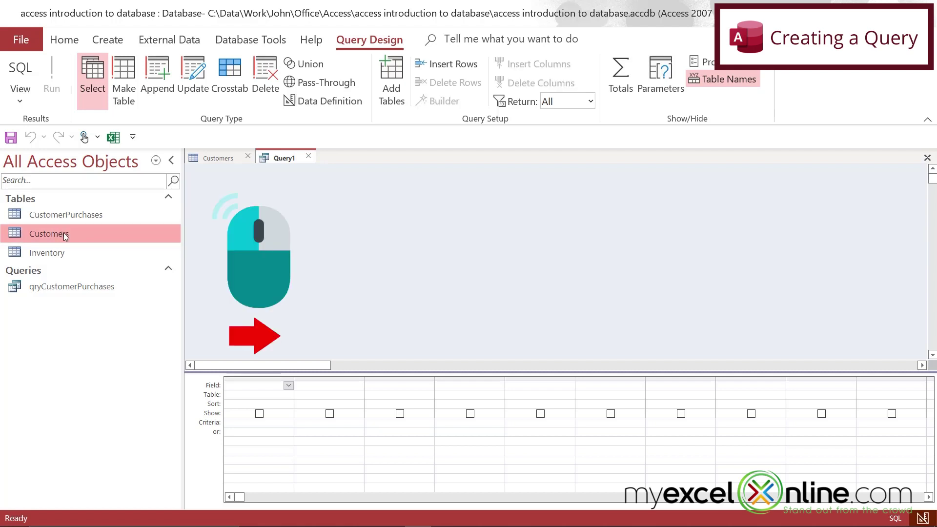
pyautogui.moveTo(64, 233); pyautogui.dragTo(287, 206)
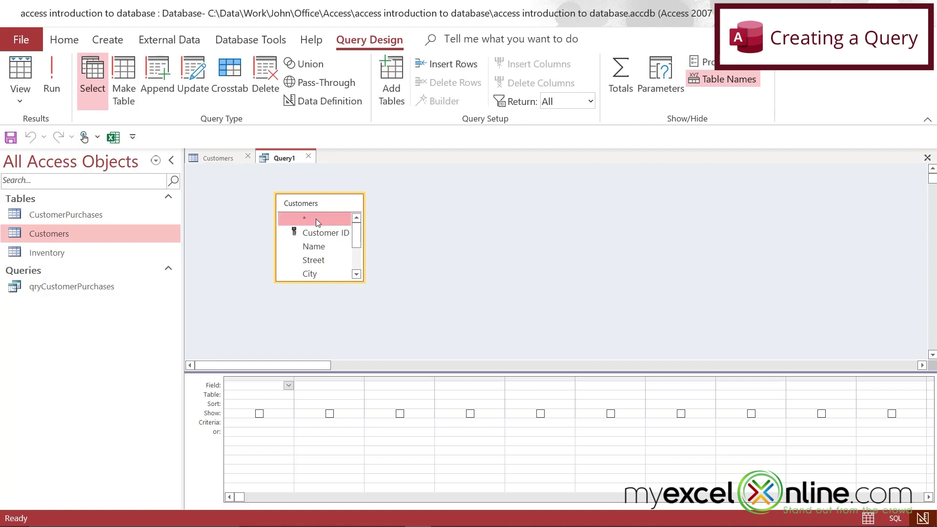
pyautogui.press('Delete')
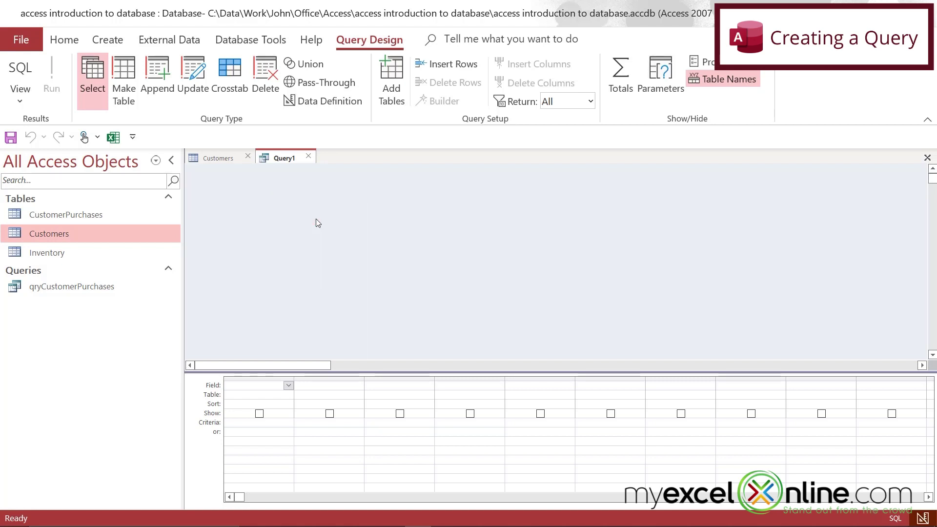
pyautogui.rightClick(279, 210)
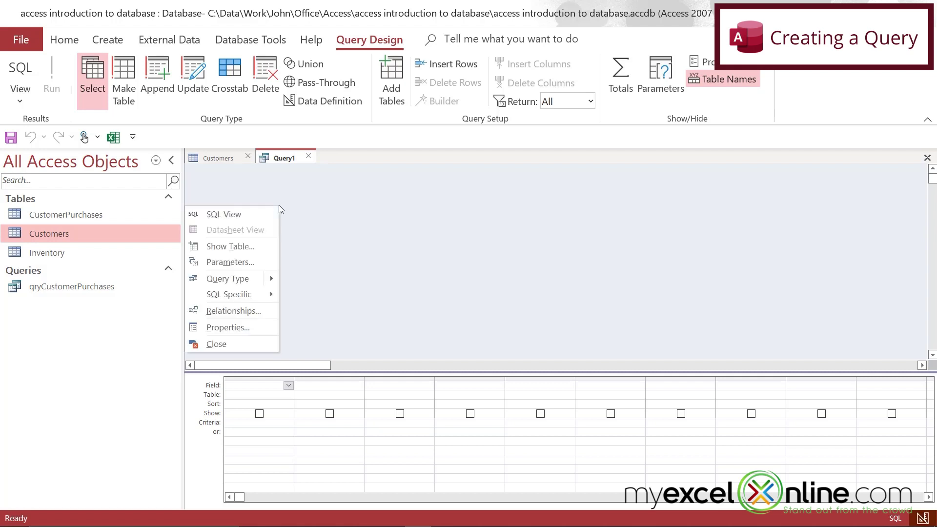
pyautogui.click(228, 247)
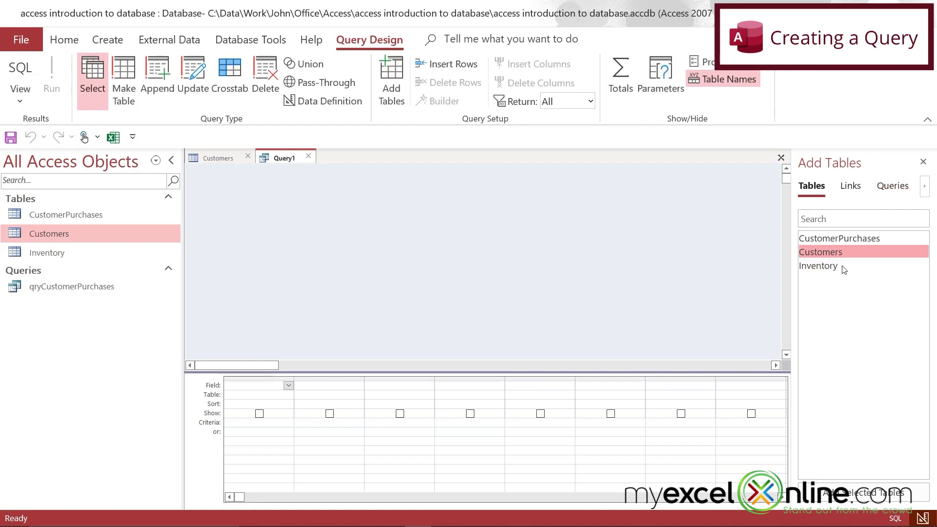
pyautogui.doubleClick(818, 256)
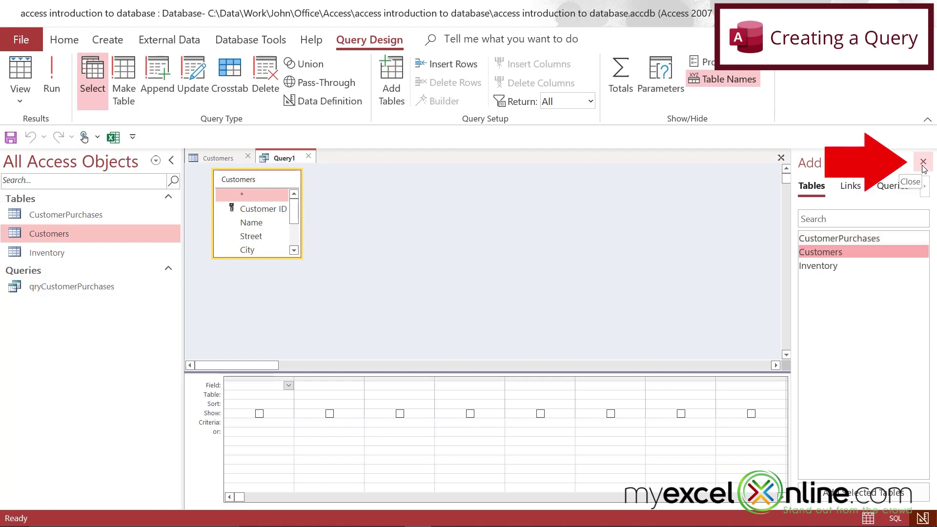
# Close the Add Tables pane and stretch the Customers field list to show all fields.
pyautogui.click(922, 163)
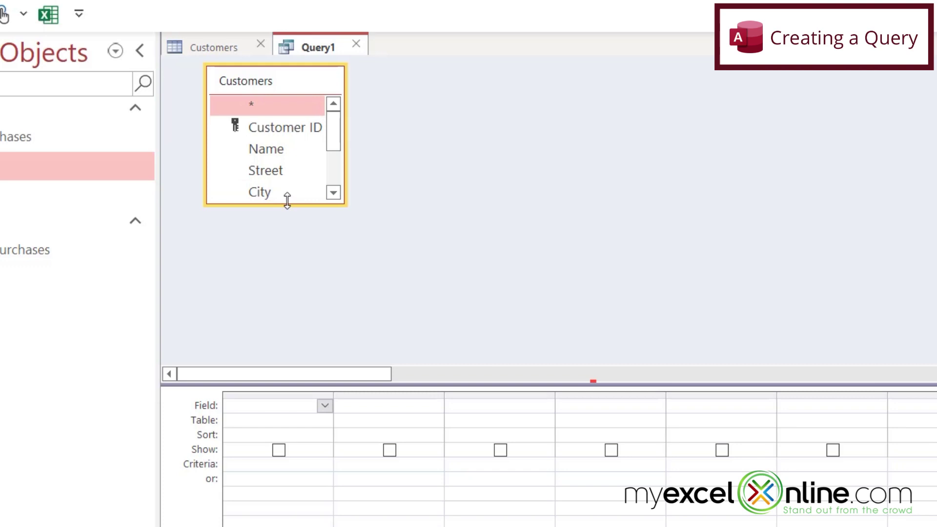
pyautogui.moveTo(287, 203); pyautogui.dragTo(259, 327)
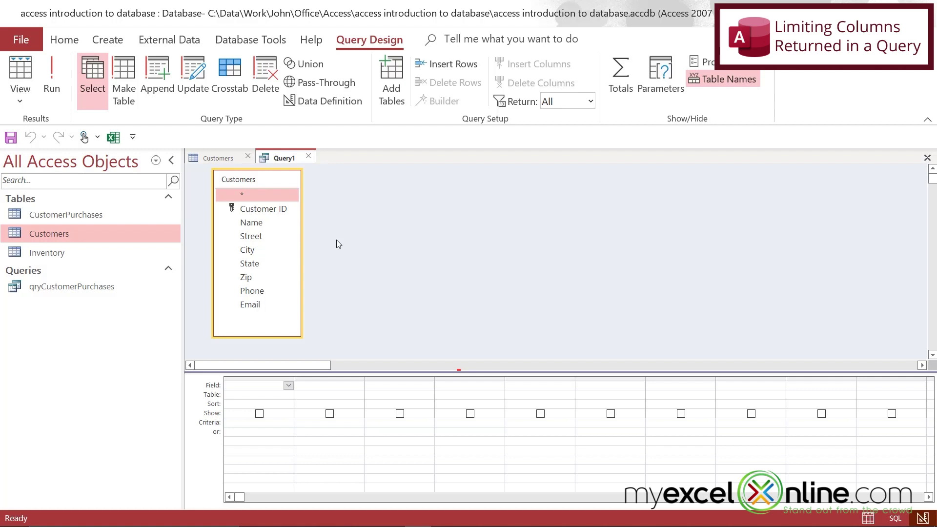
# Add the Name and State fields from Customers to the design grid.
pyautogui.click(264, 224)
pyautogui.doubleClick(264, 223)
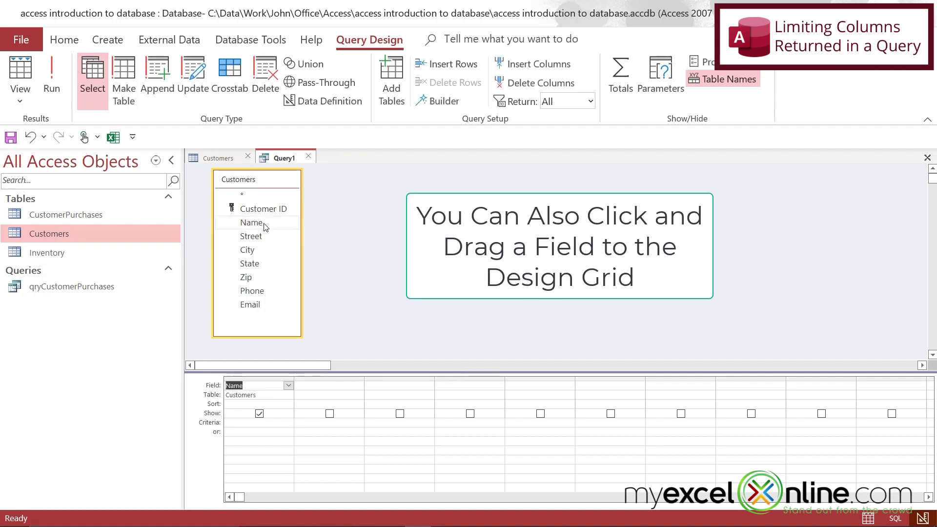
pyautogui.click(259, 263)
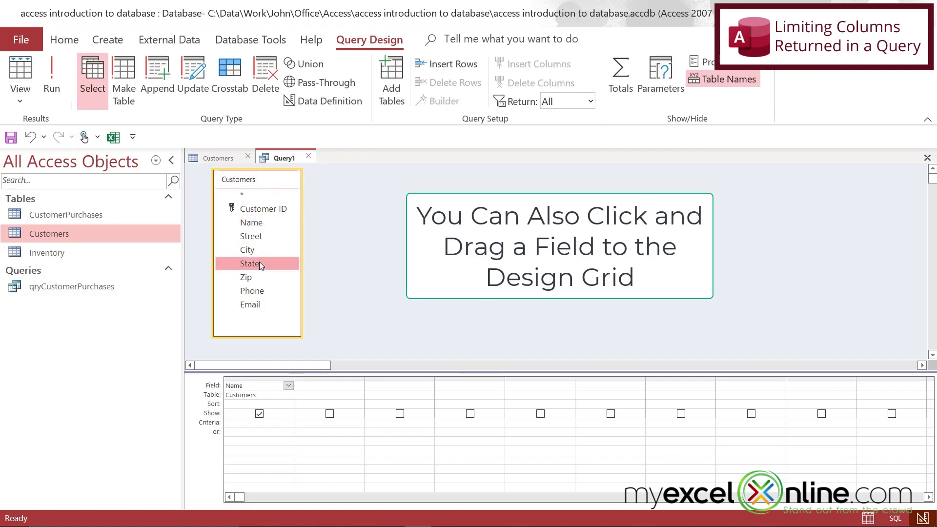
pyautogui.doubleClick(259, 263)
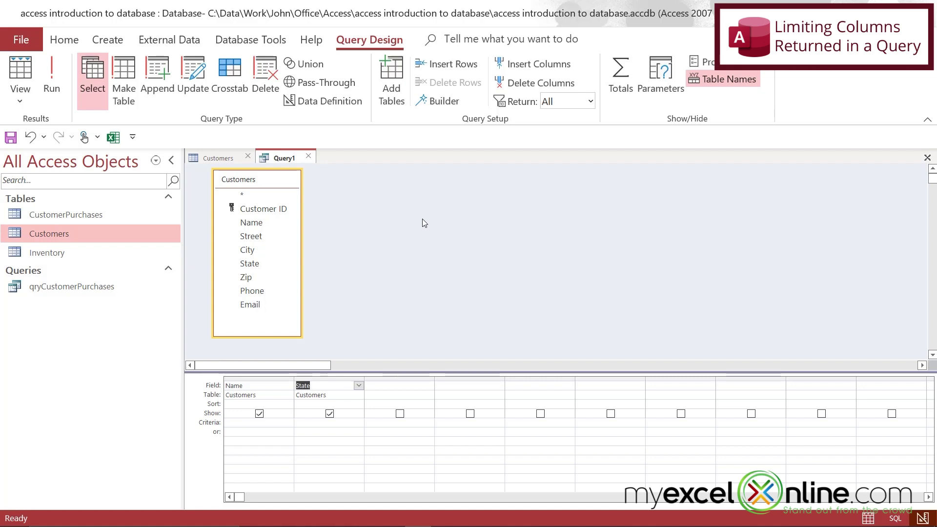
# Browse Query1's view options and bring up its shortcut menu.
pyautogui.click(17, 103)
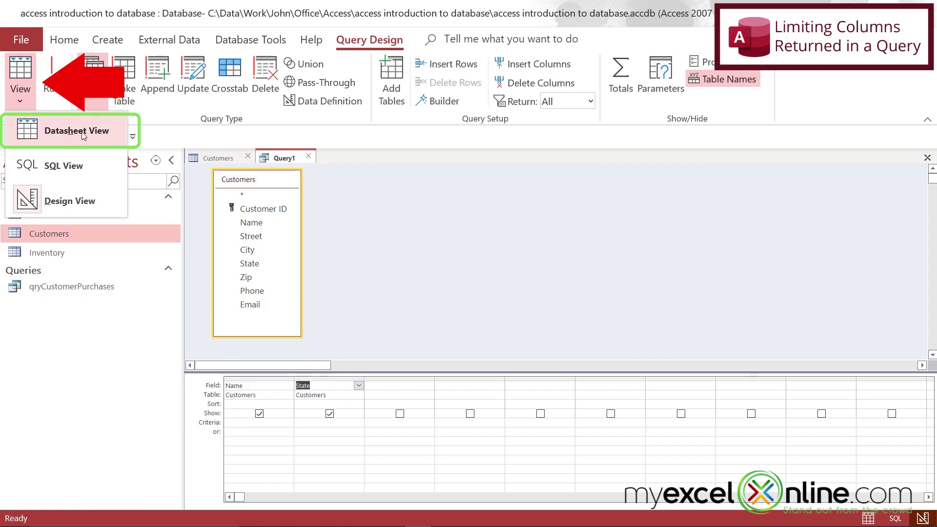
pyautogui.press('Escape')
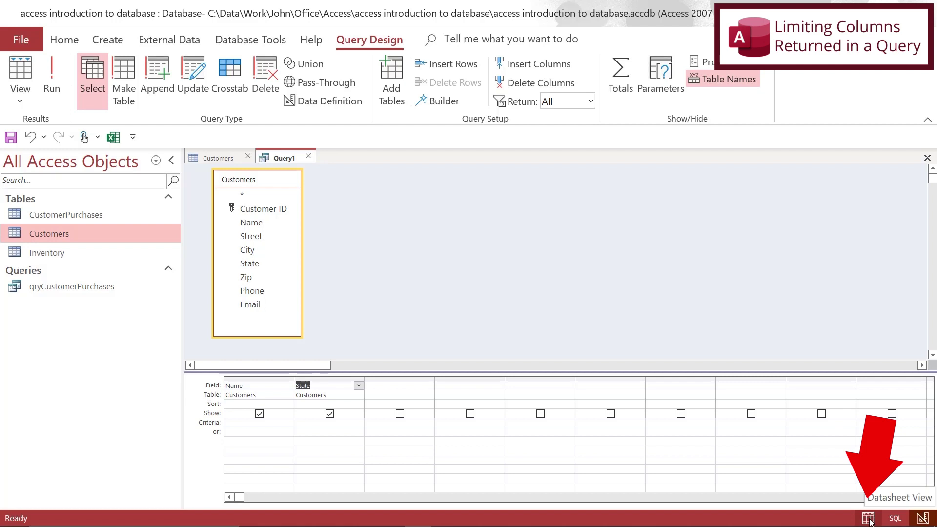
pyautogui.click(408, 253)
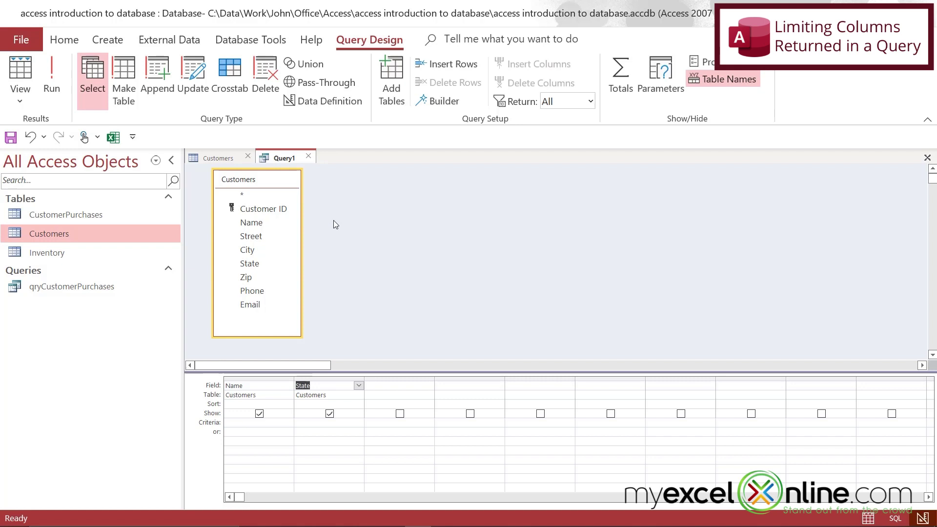
pyautogui.rightClick(281, 161)
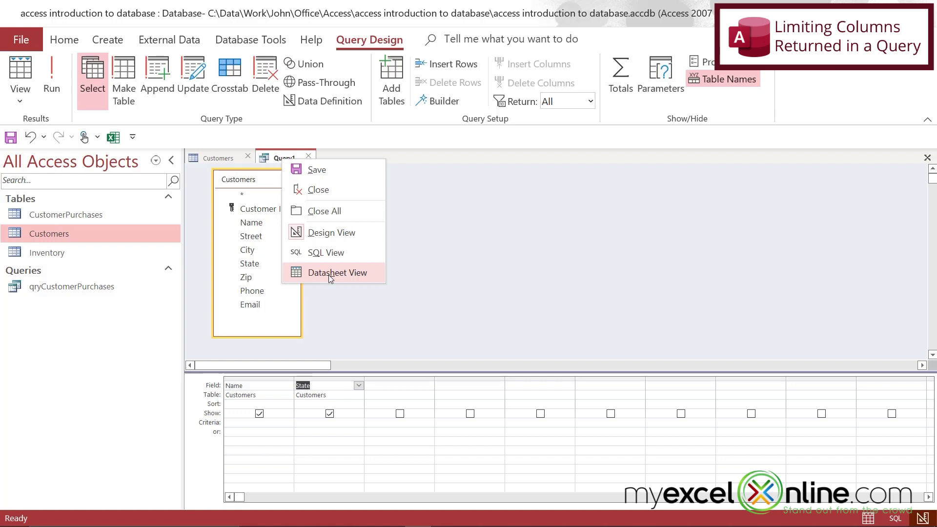
# Show Query1's Name and State datasheet and compare it with the full Customers table.
pyautogui.click(329, 274)
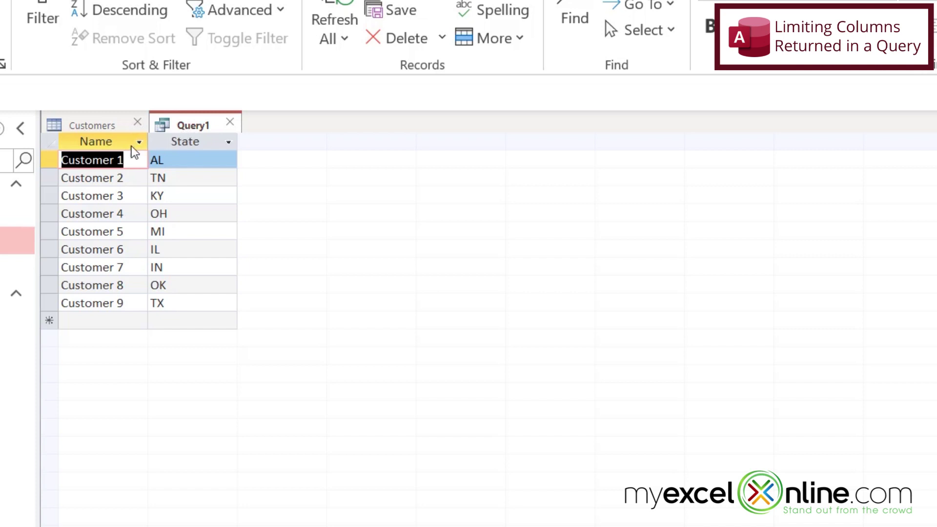
pyautogui.click(81, 128)
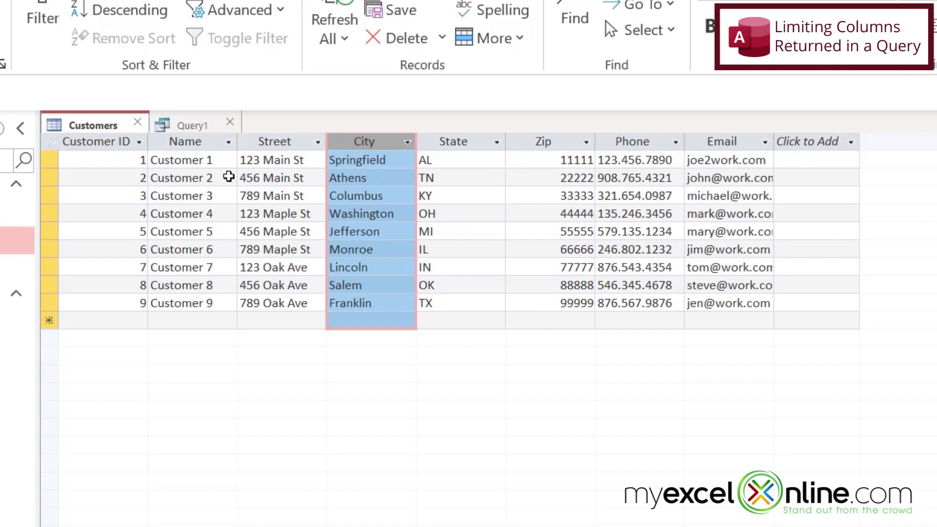
pyautogui.click(207, 129)
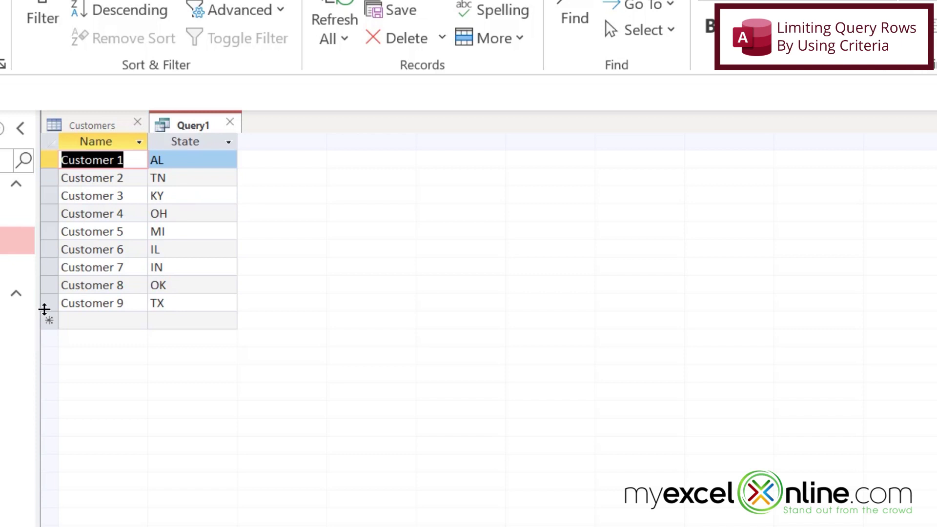
# Return Query1 to design view and keep Customers as the Name field's table.
pyautogui.rightClick(181, 131)
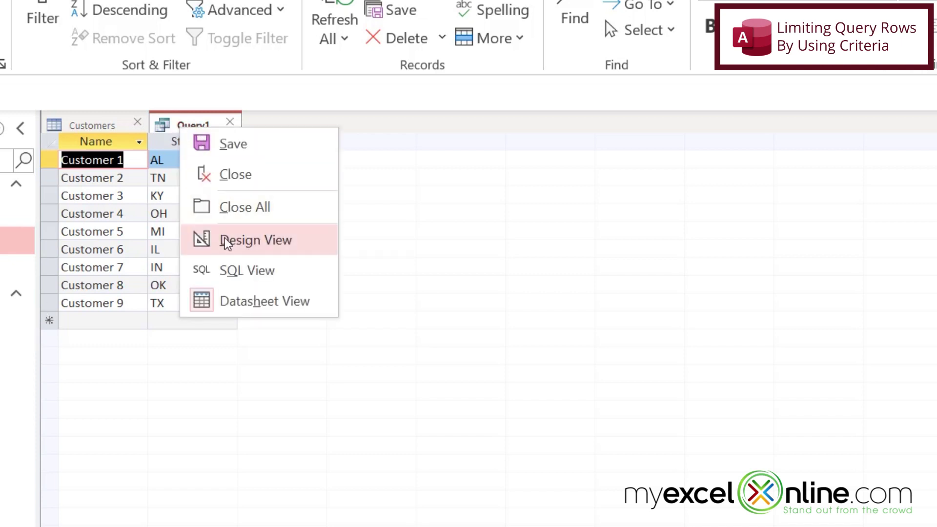
pyautogui.click(304, 232)
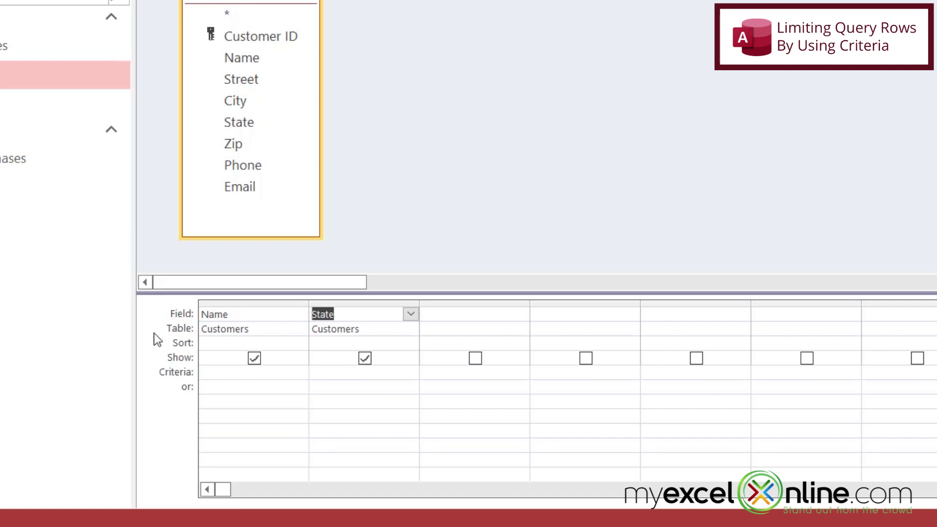
pyautogui.click(263, 330)
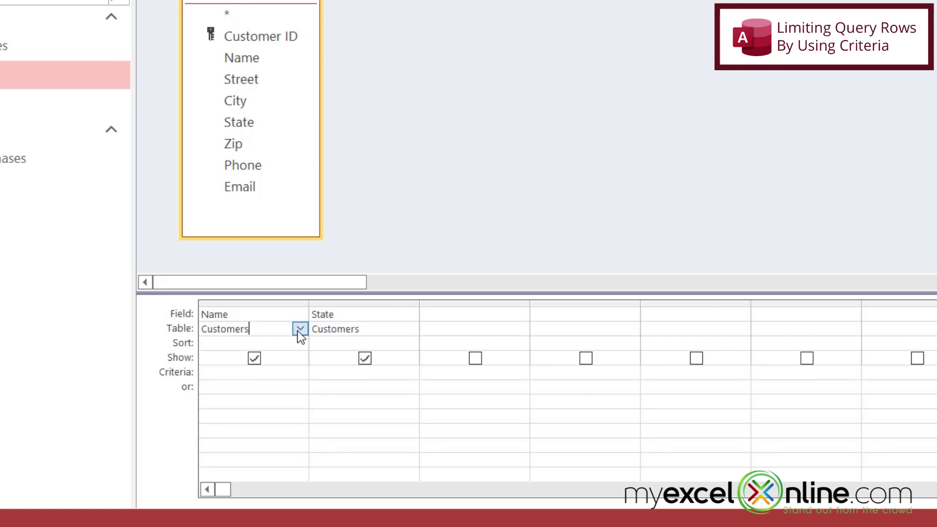
pyautogui.click(297, 330)
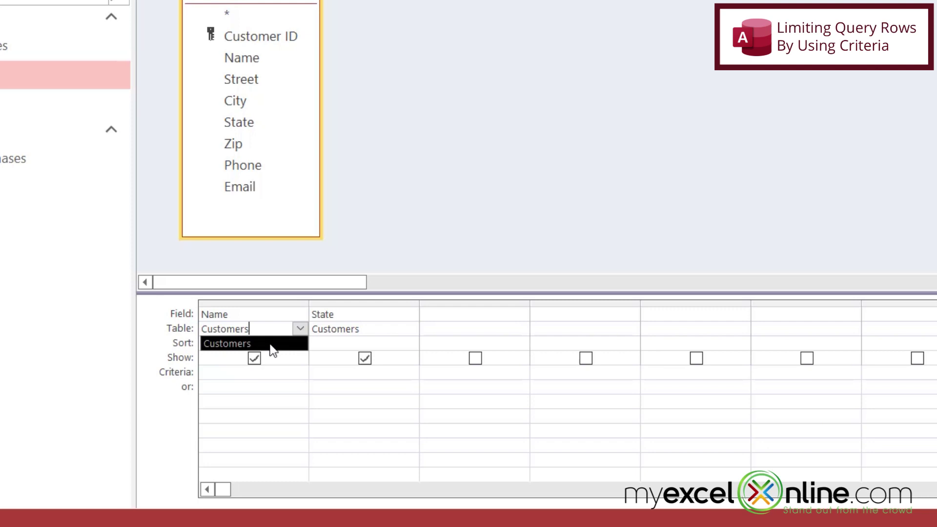
pyautogui.click(271, 345)
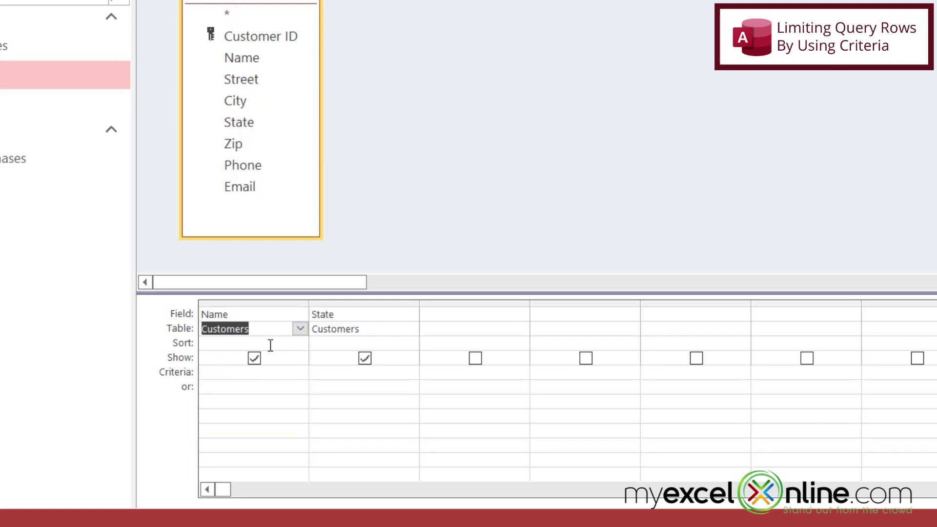
pyautogui.click(207, 343)
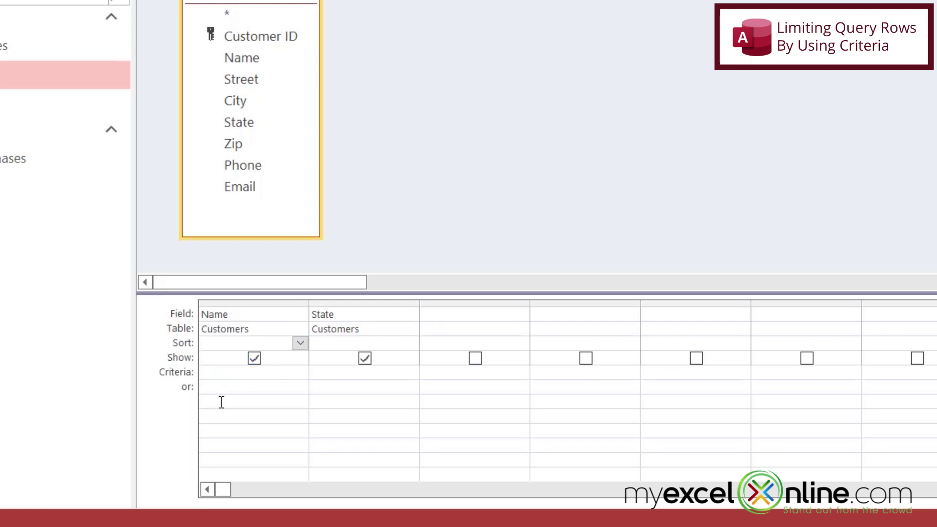
# Set the State column's sort order to Ascending.
pyautogui.click(385, 342)
pyautogui.click(411, 343)
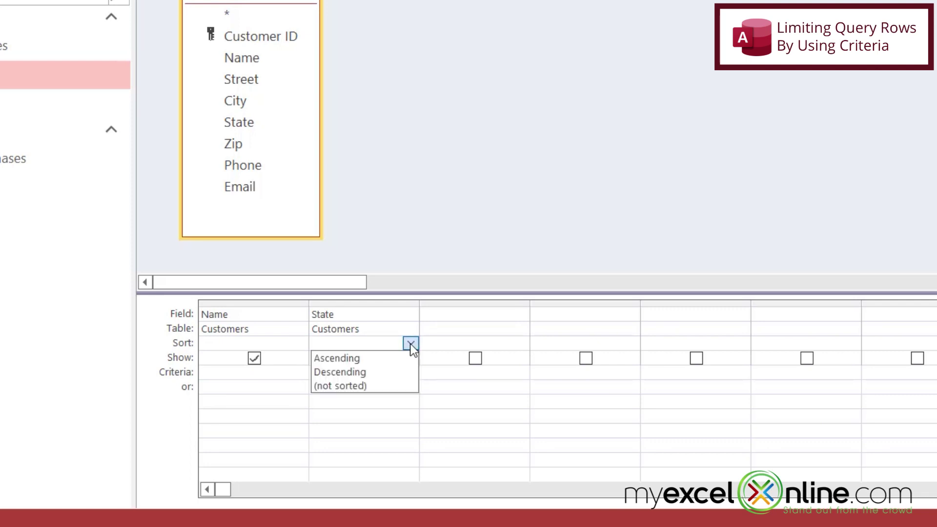
pyautogui.click(365, 359)
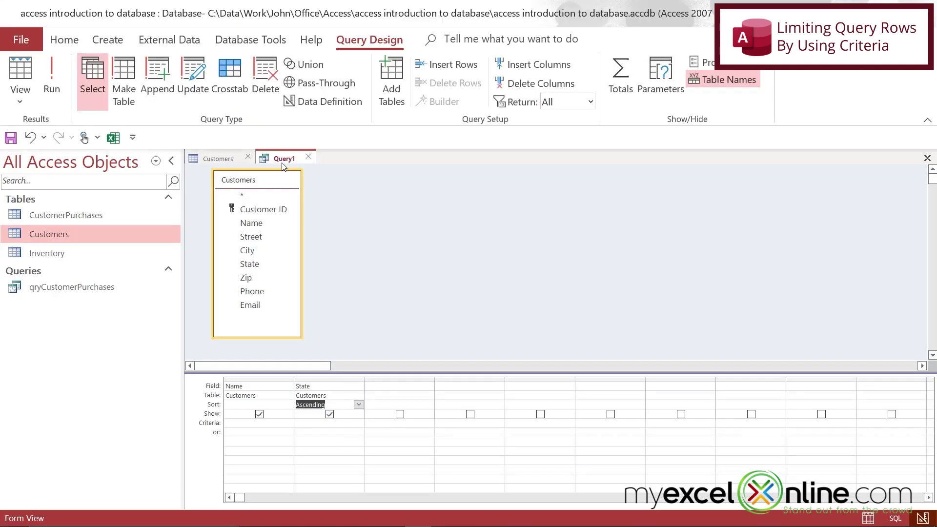
pyautogui.rightClick(281, 159)
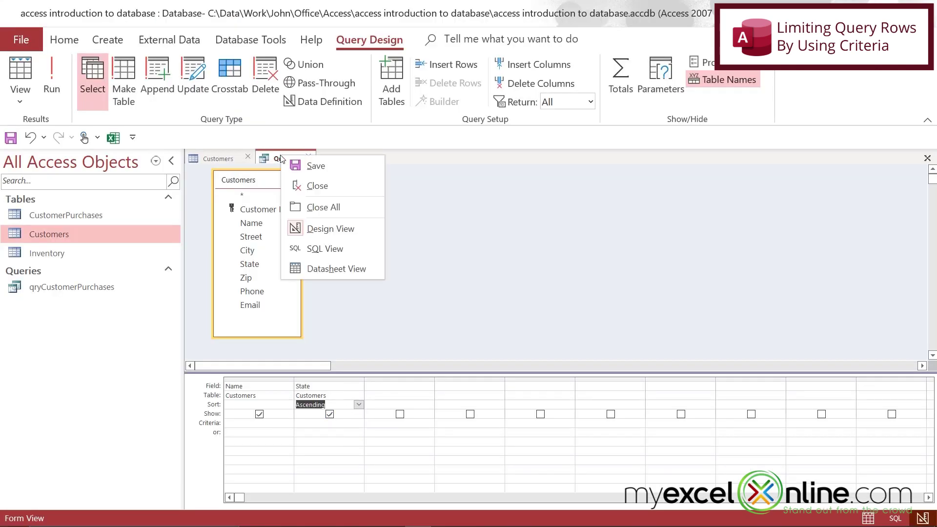
pyautogui.click(335, 268)
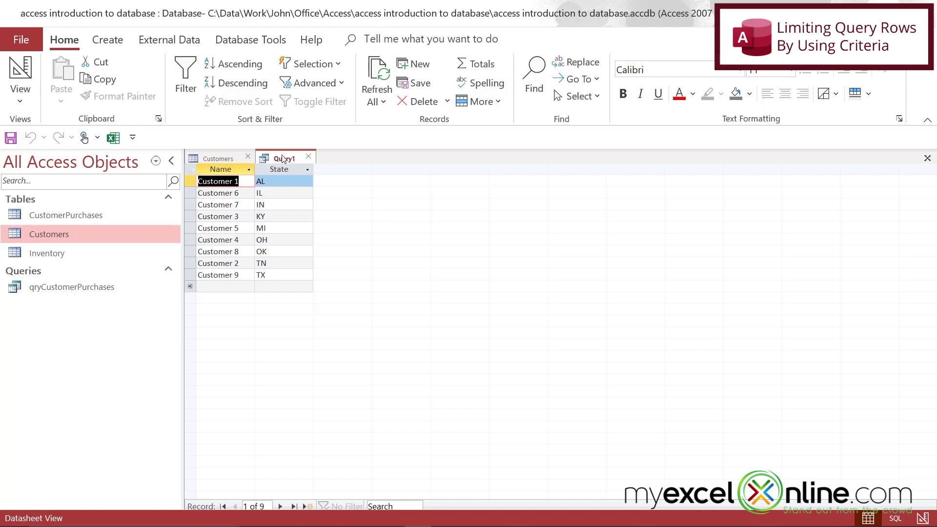
pyautogui.rightClick(284, 160)
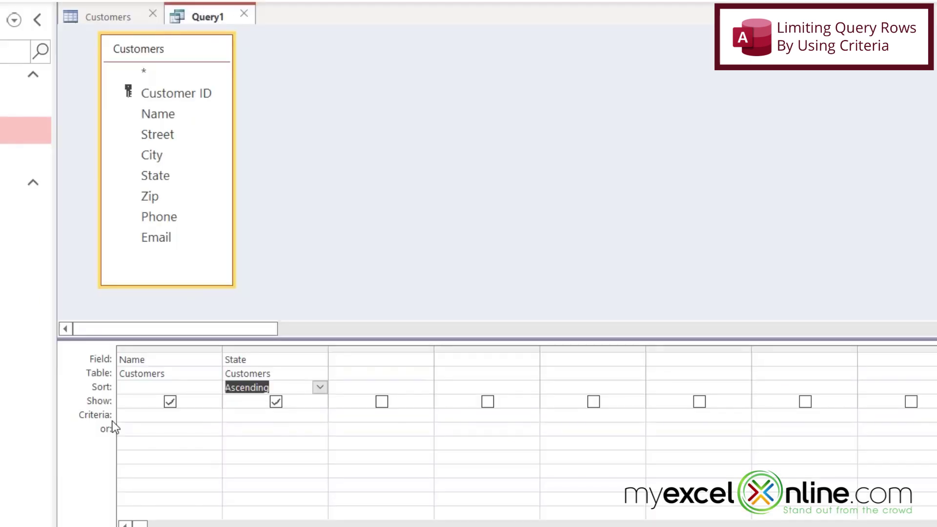
# Enter OH as the State criterion and run Query1, returning Customer 4.
pyautogui.click(236, 417)
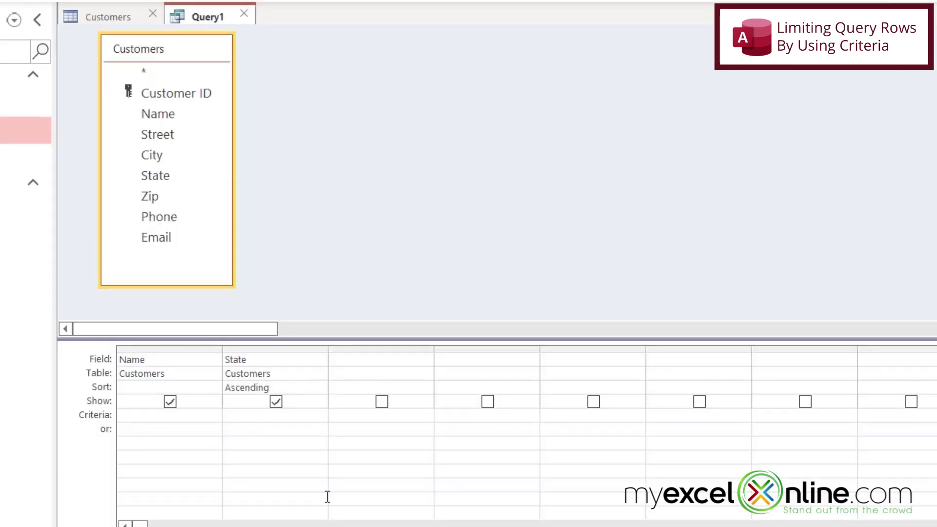
pyautogui.write('"OH')
pyautogui.write('"')
pyautogui.moveTo(251, 417); pyautogui.dragTo(94, 403)
pyautogui.press('BackSpace')
pyautogui.write('OH')
pyautogui.click(254, 428)
pyautogui.rightClick(204, 12)
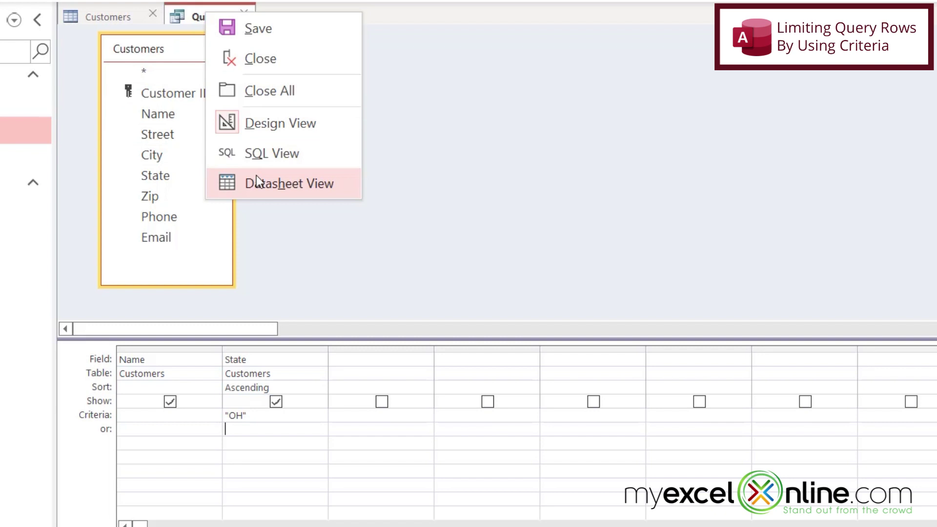
pyautogui.click(256, 179)
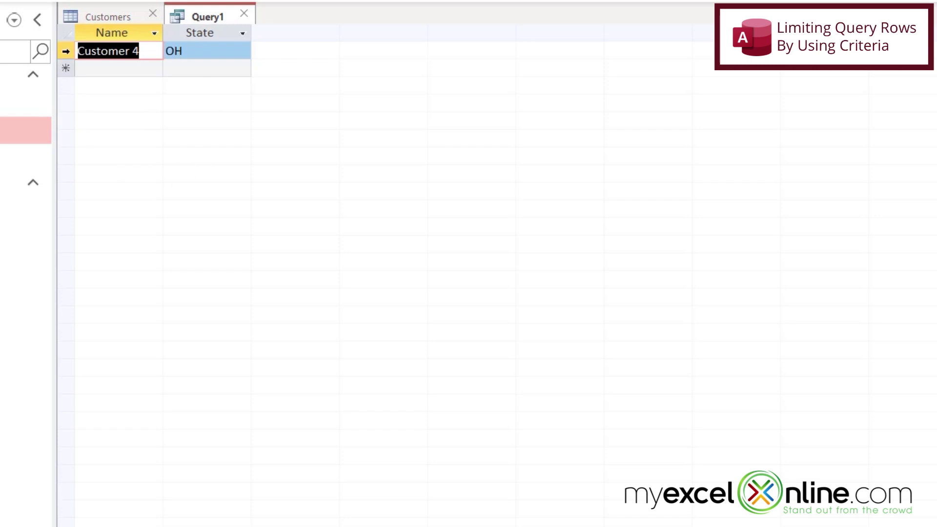
# Return to design view and review the State values in the Customers table.
pyautogui.rightClick(199, 14)
pyautogui.click(244, 127)
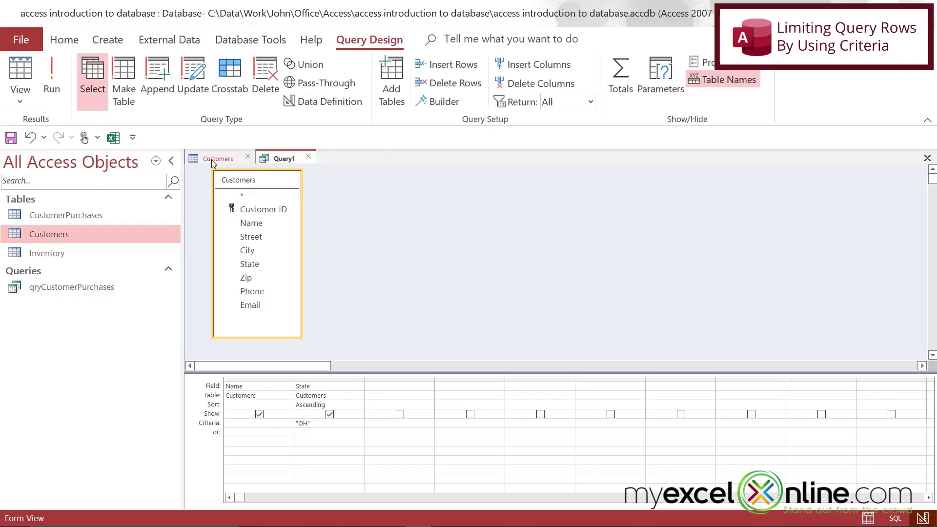
pyautogui.click(212, 160)
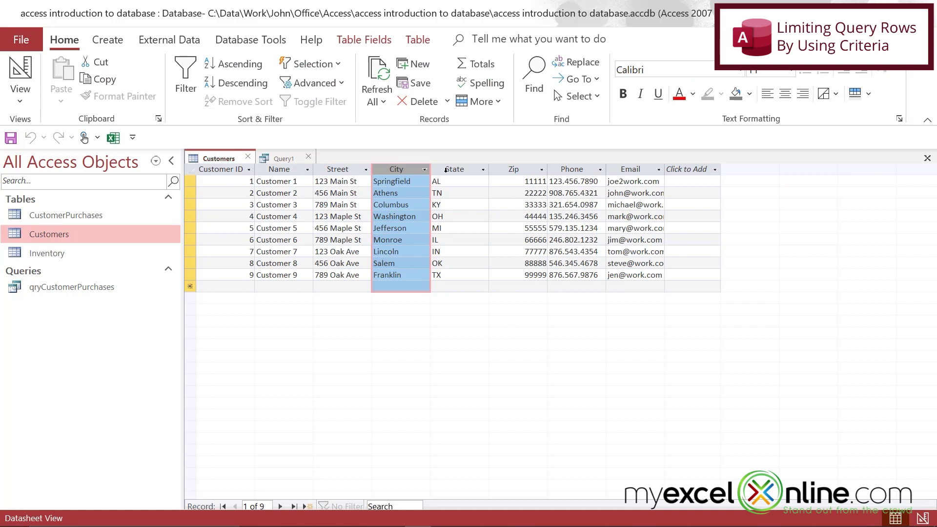
pyautogui.click(446, 170)
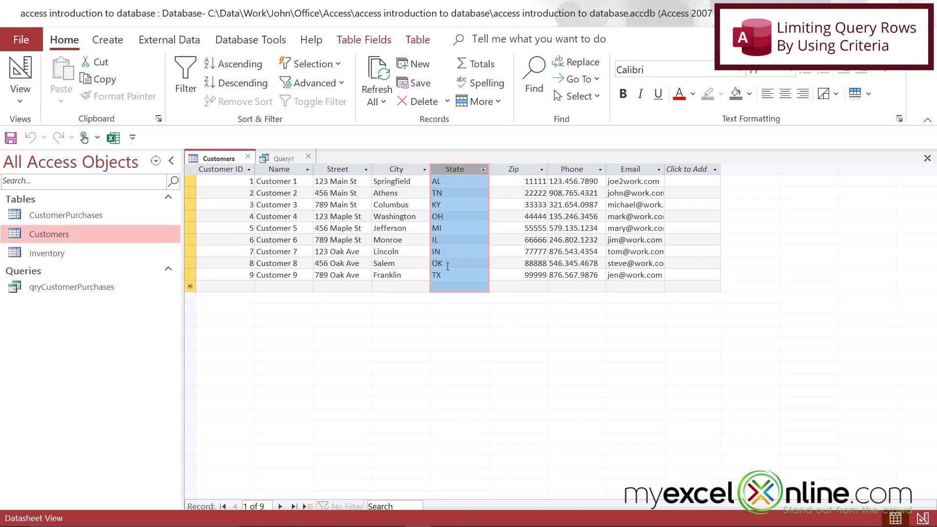
# Add OK as an alternative State criterion and view Customers 4 and 8.
pyautogui.click(284, 159)
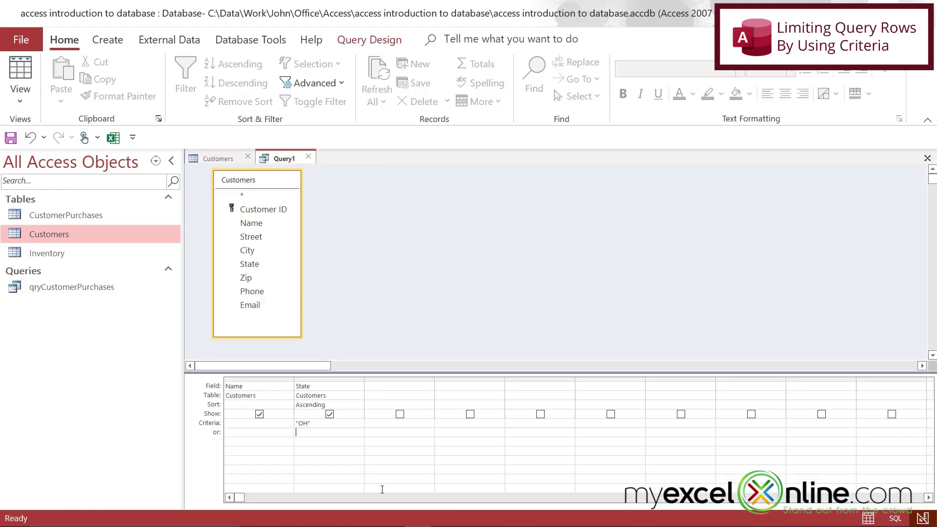
pyautogui.write('OK')
pyautogui.press('Down')
pyautogui.rightClick(273, 156)
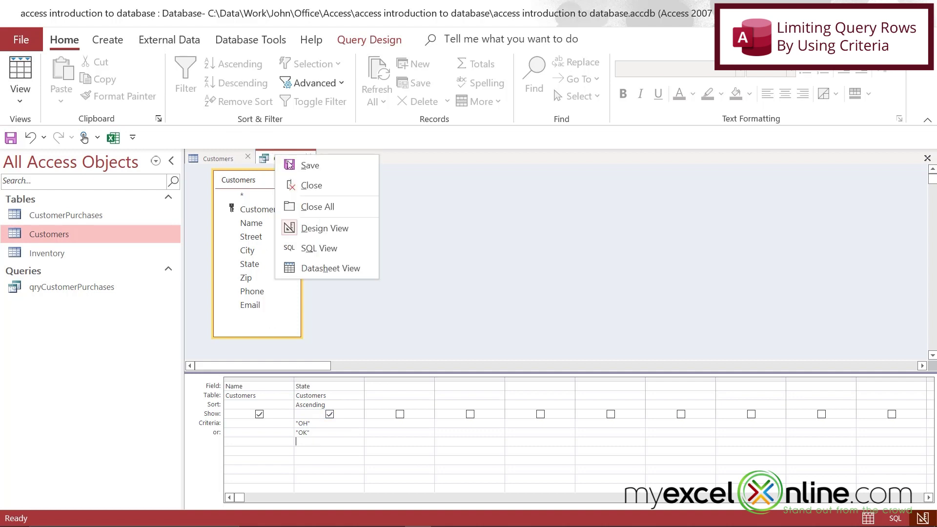
pyautogui.click(310, 269)
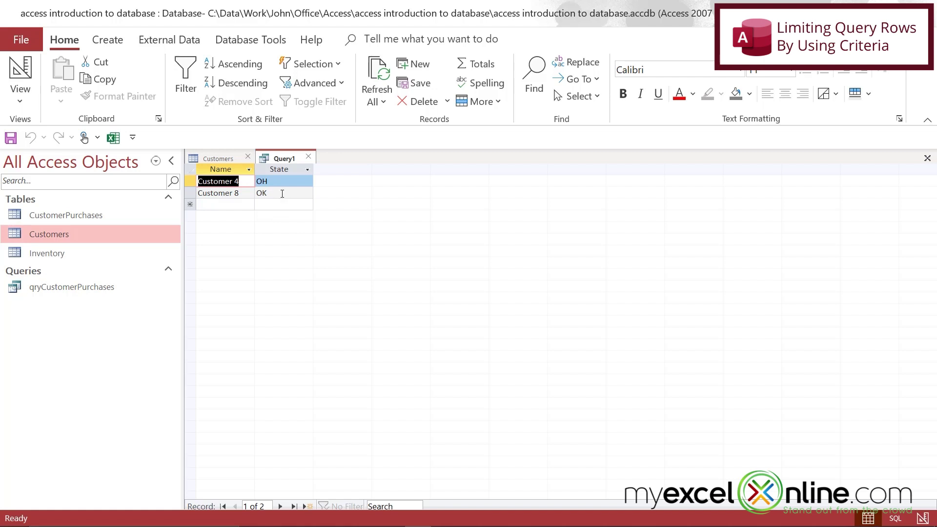
# Return to design view and delete the OH and OK State criteria.
pyautogui.rightClick(281, 164)
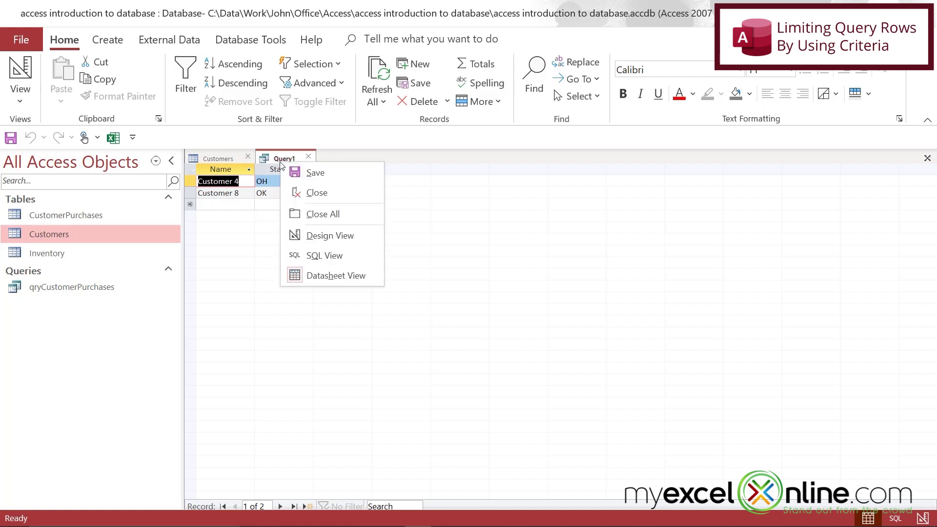
pyautogui.click(304, 236)
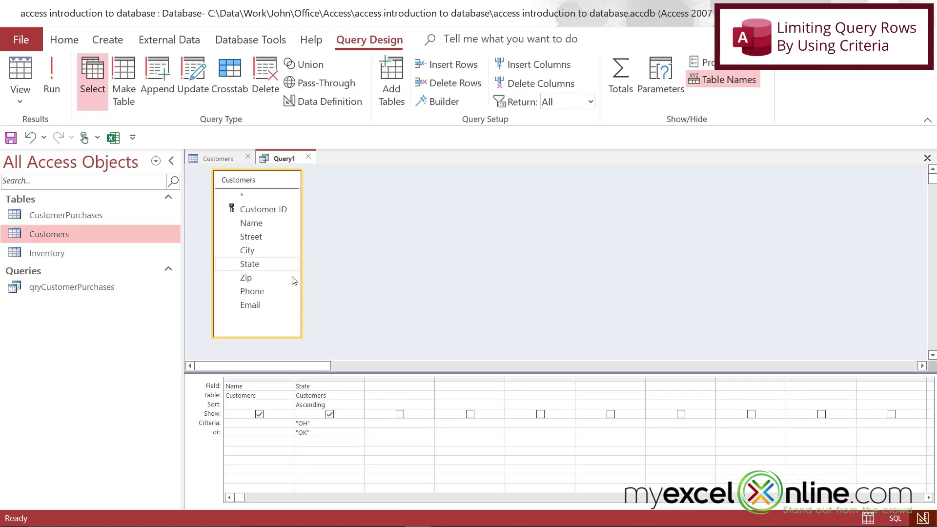
pyautogui.click(313, 442)
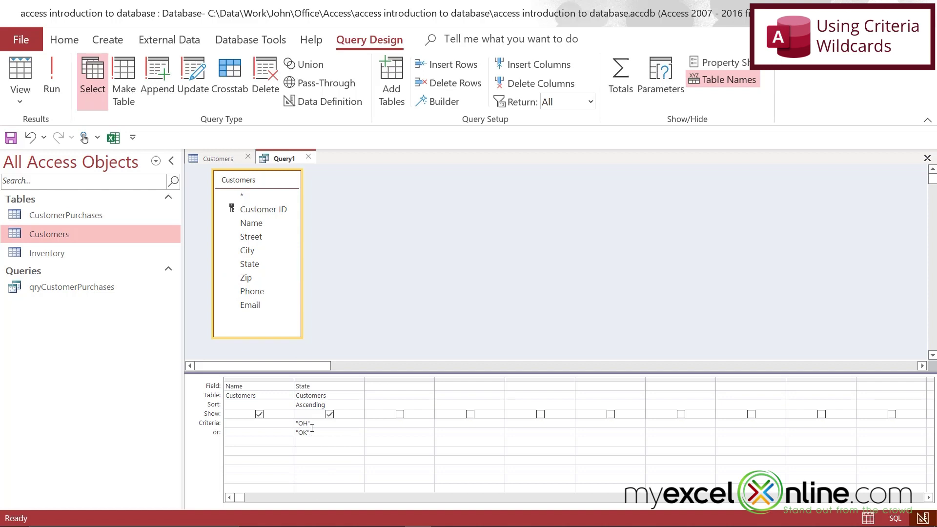
pyautogui.press('Up')
pyautogui.press('Delete')
pyautogui.press('Up')
pyautogui.press('Delete')
pyautogui.write('like ')
pyautogui.write('"')
pyautogui.write('O')
# Set the State criterion to Like "O*" and view Customers 4 and 8.
pyautogui.click(317, 434)
pyautogui.rightClick(280, 159)
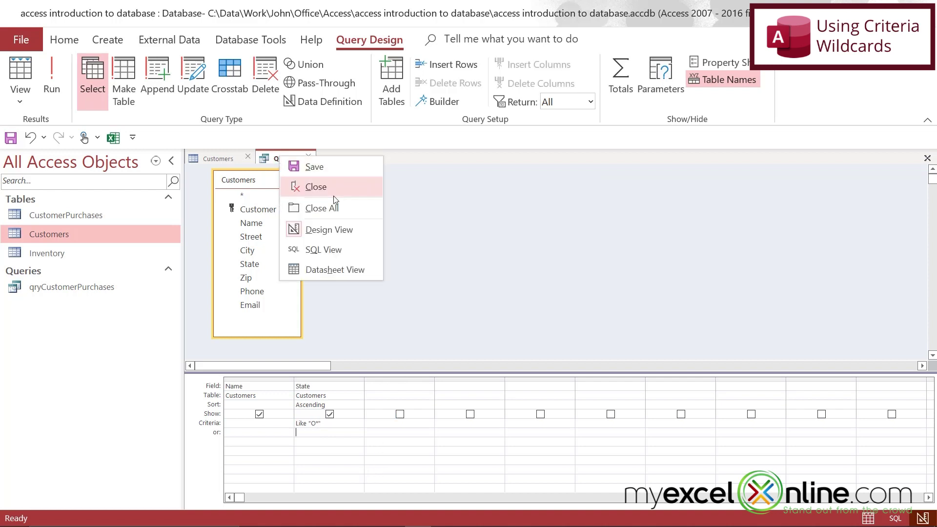
pyautogui.click(341, 269)
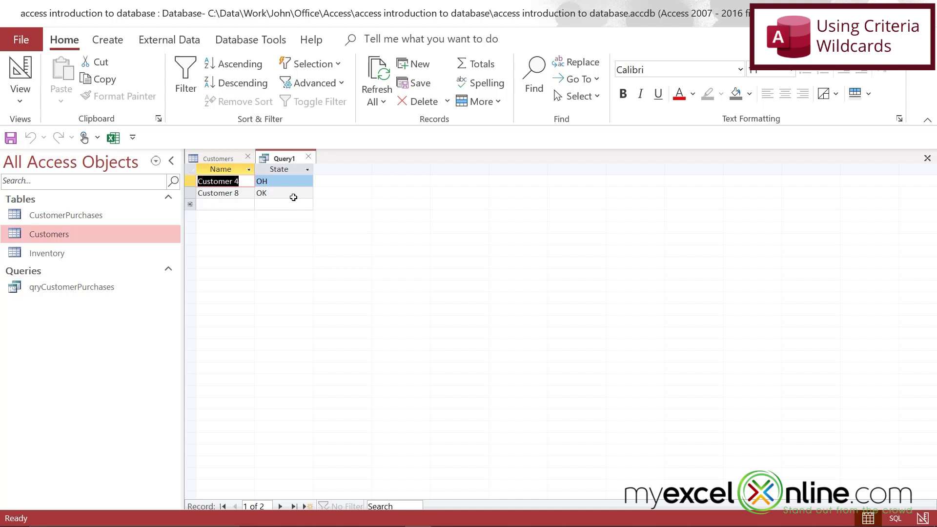
# Check the Customers table, then filter Query1's State by Like "I*" to list Customers 6 and 7.
pyautogui.rightClick(276, 156)
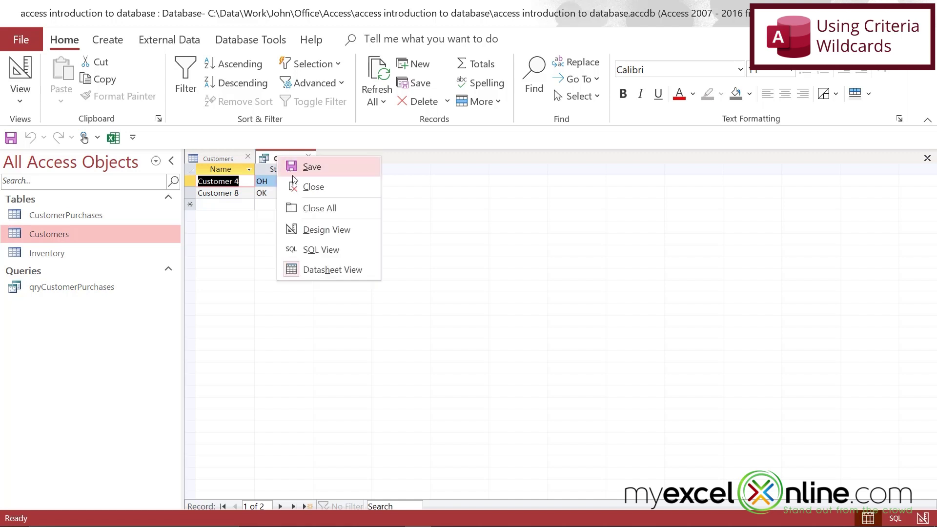
pyautogui.click(313, 224)
pyautogui.click(218, 160)
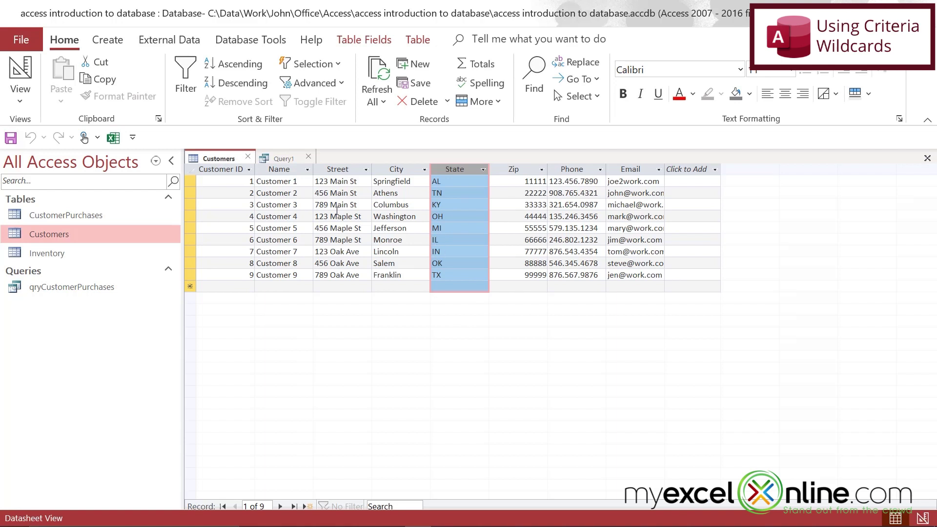
pyautogui.click(274, 159)
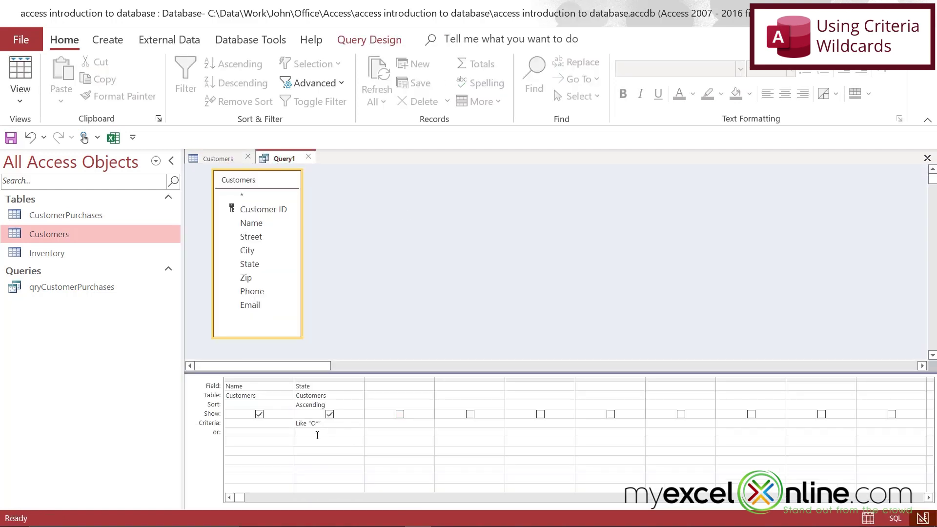
pyautogui.write('I')
pyautogui.rightClick(268, 160)
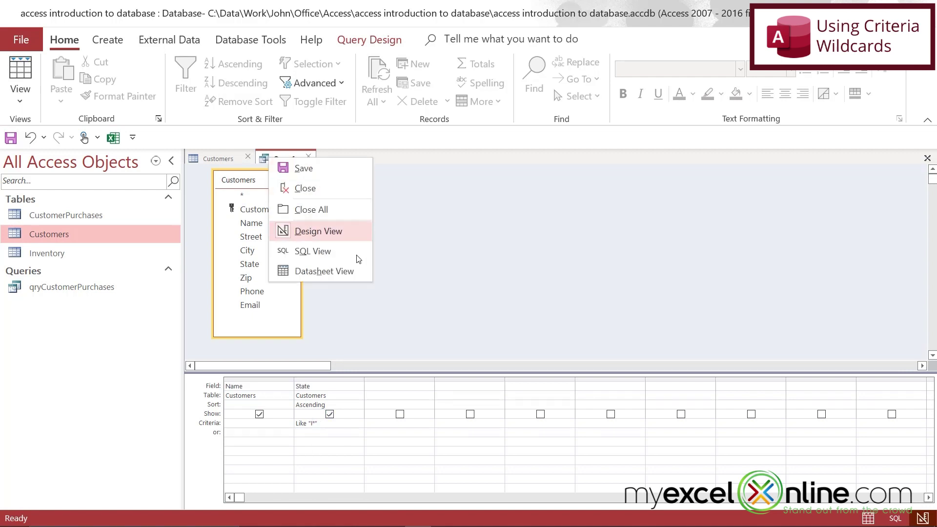
pyautogui.click(338, 270)
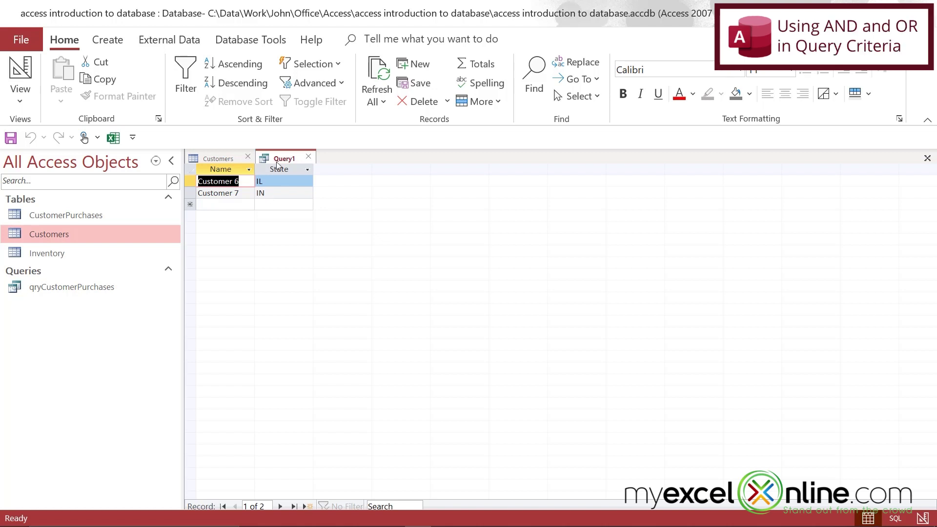
# Add Zip as Query1's third column with 22222 on its or row.
pyautogui.rightClick(279, 162)
pyautogui.click(324, 235)
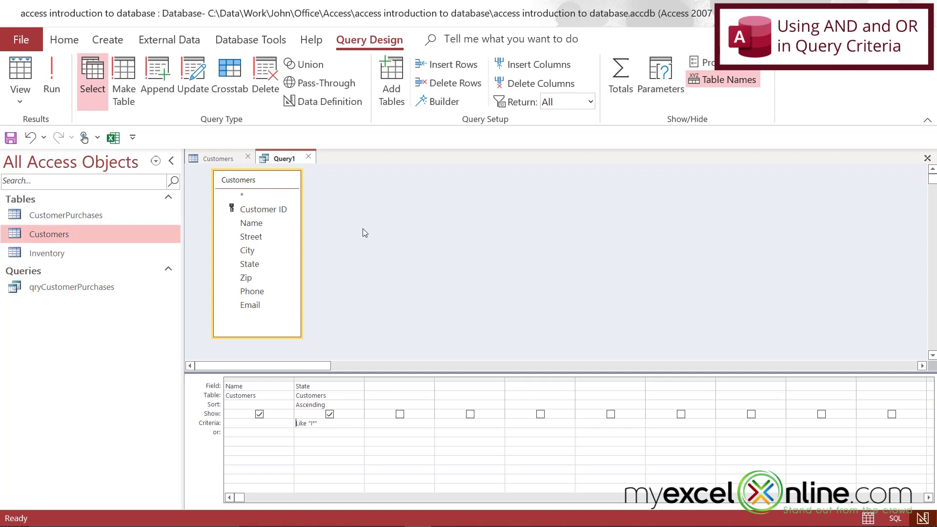
pyautogui.click(216, 158)
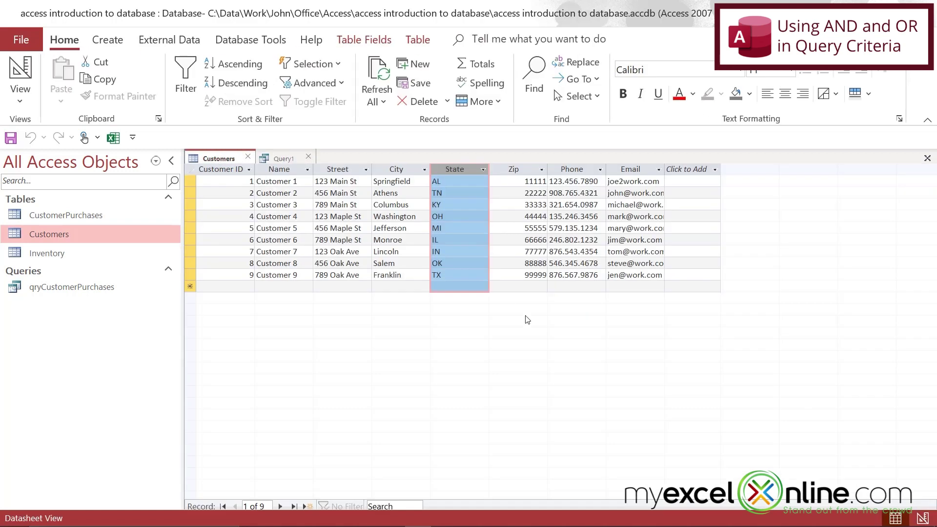
pyautogui.click(457, 286)
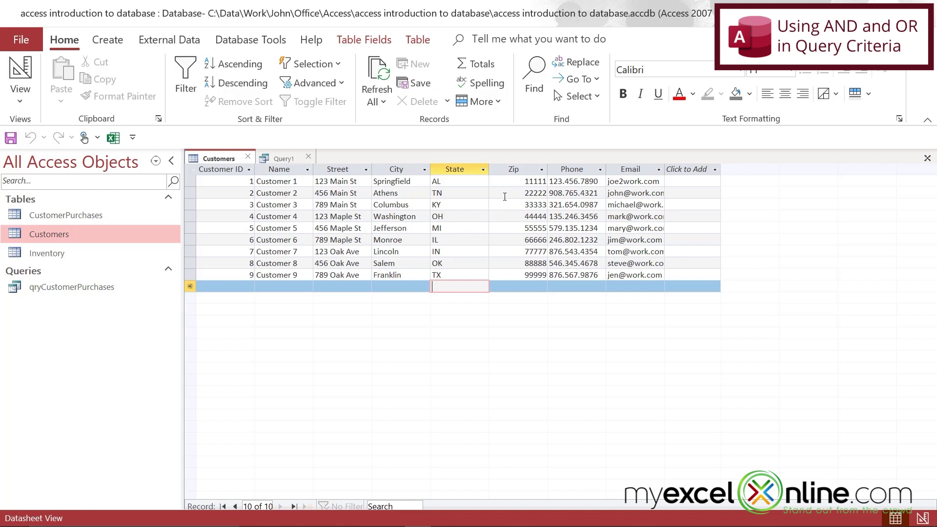
pyautogui.click(268, 159)
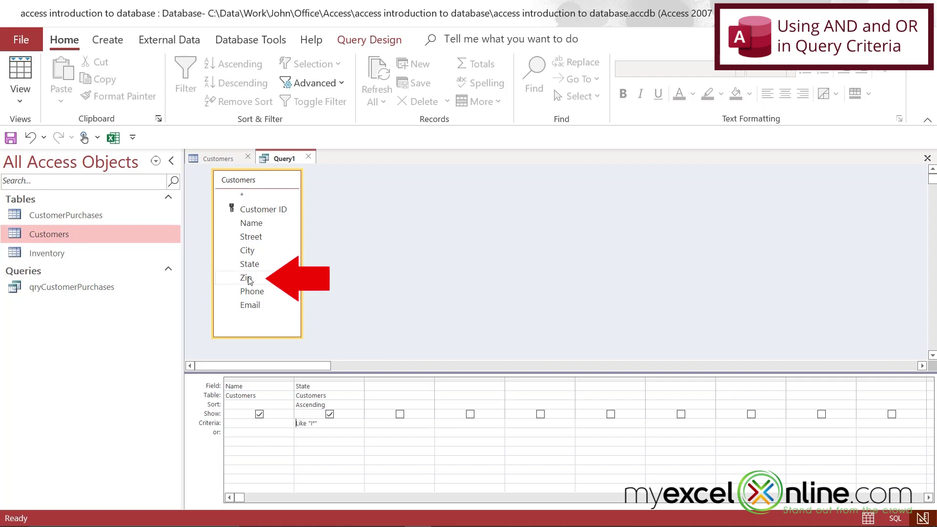
pyautogui.moveTo(246, 279); pyautogui.dragTo(395, 386)
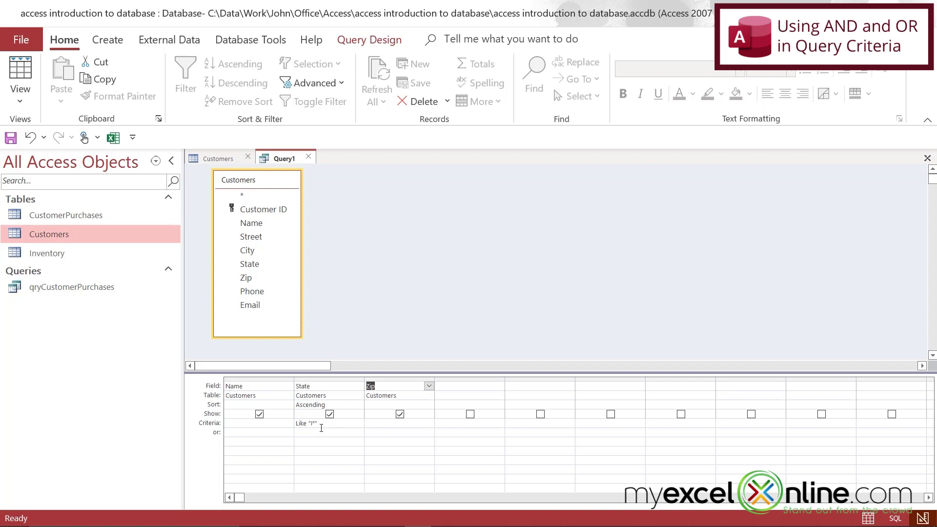
pyautogui.click(381, 432)
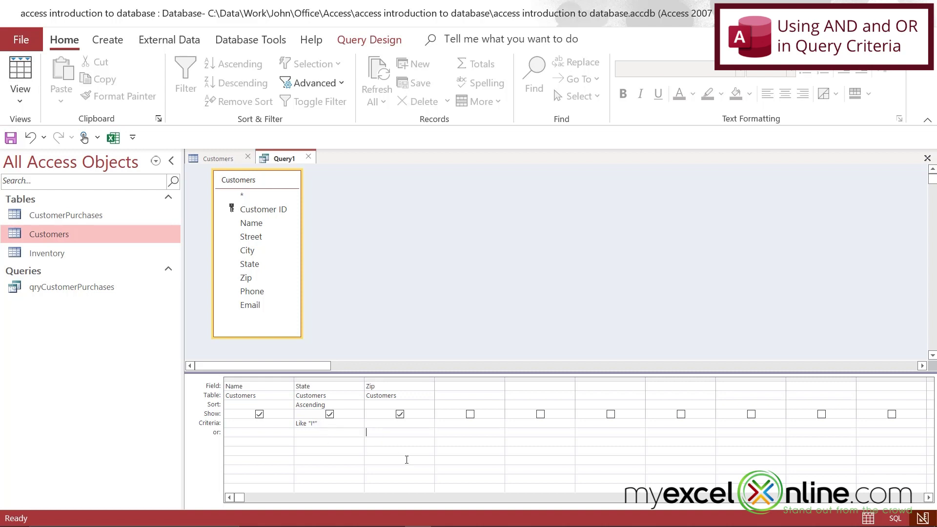
pyautogui.write('222')
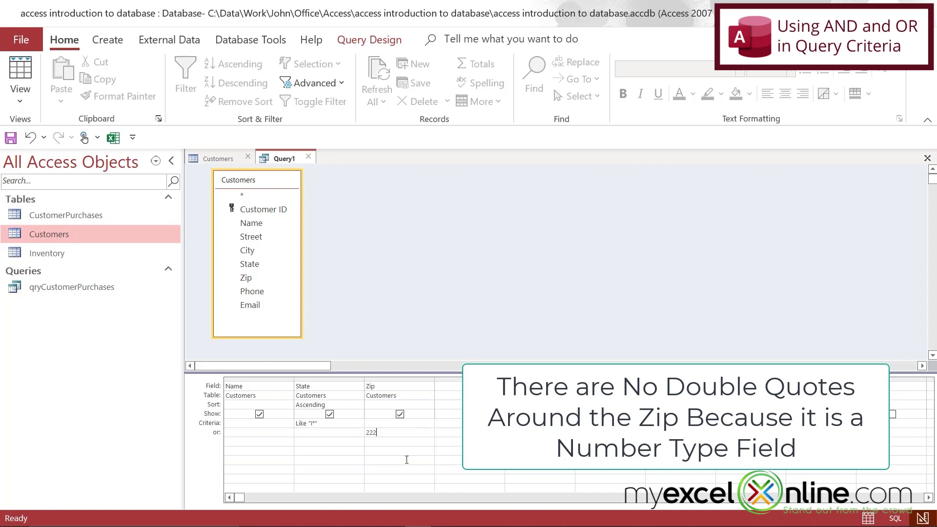
pyautogui.write('22')
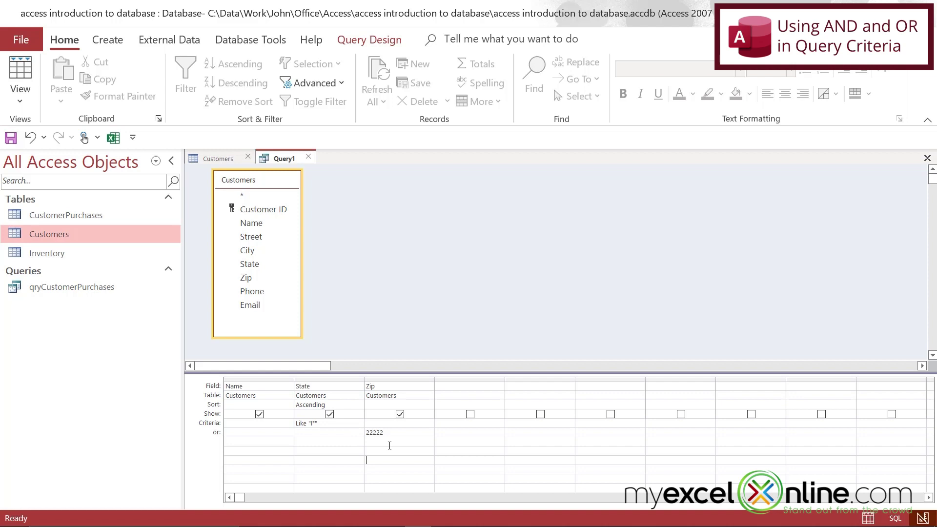
pyautogui.rightClick(276, 160)
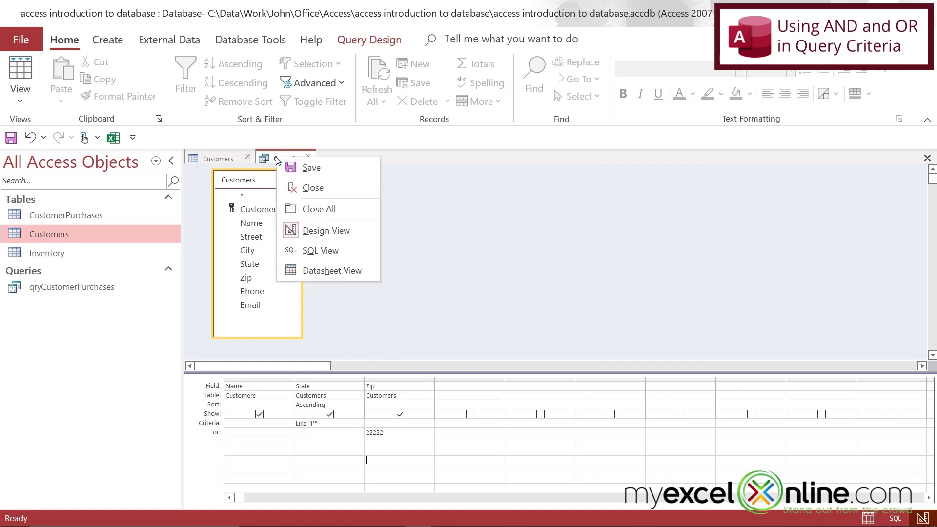
pyautogui.click(344, 276)
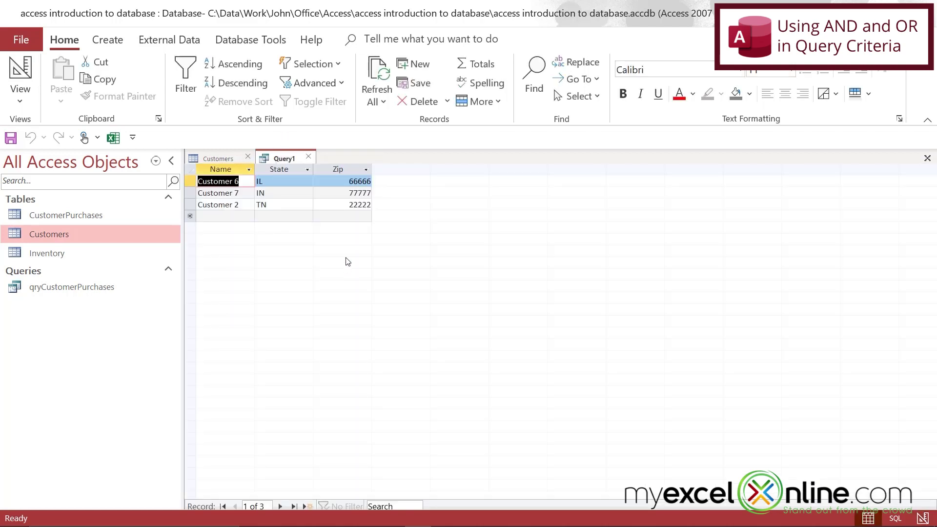
pyautogui.click(195, 181)
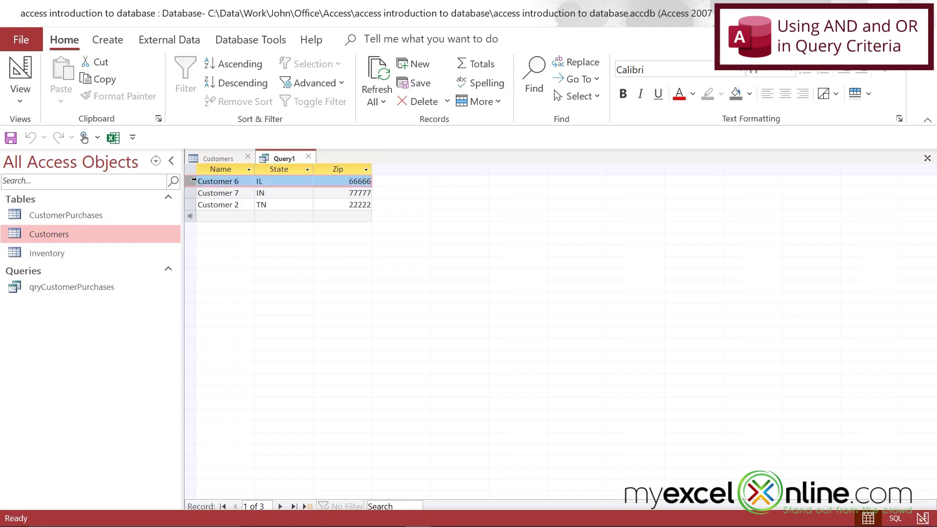
pyautogui.click(189, 192)
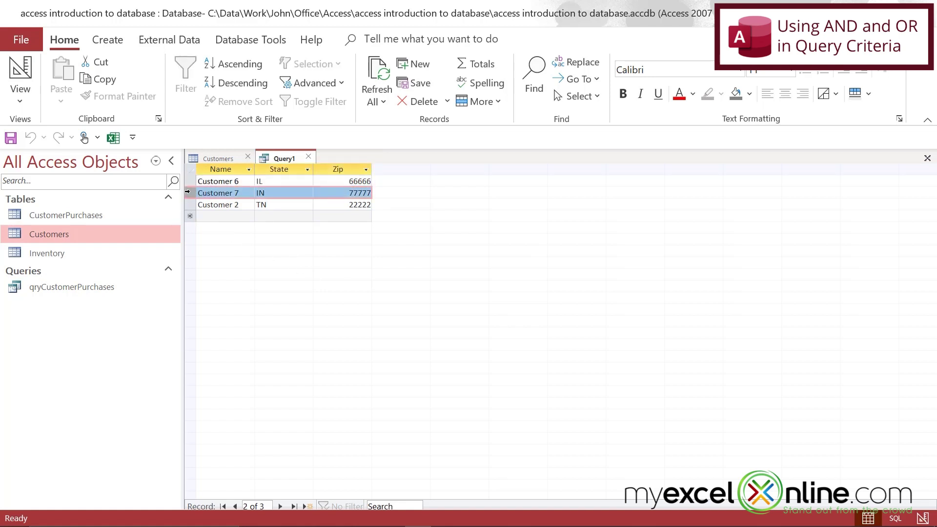
pyautogui.click(188, 204)
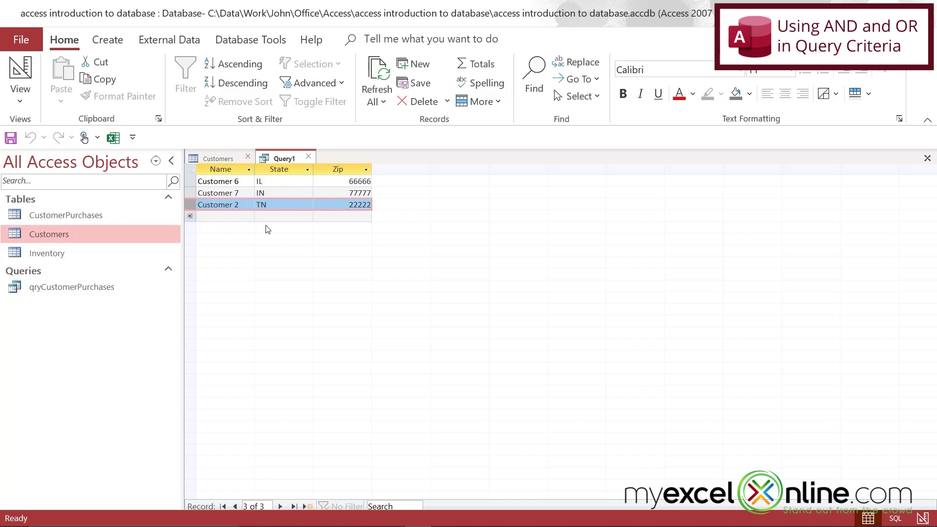
pyautogui.press('Up')
pyautogui.press('Up')
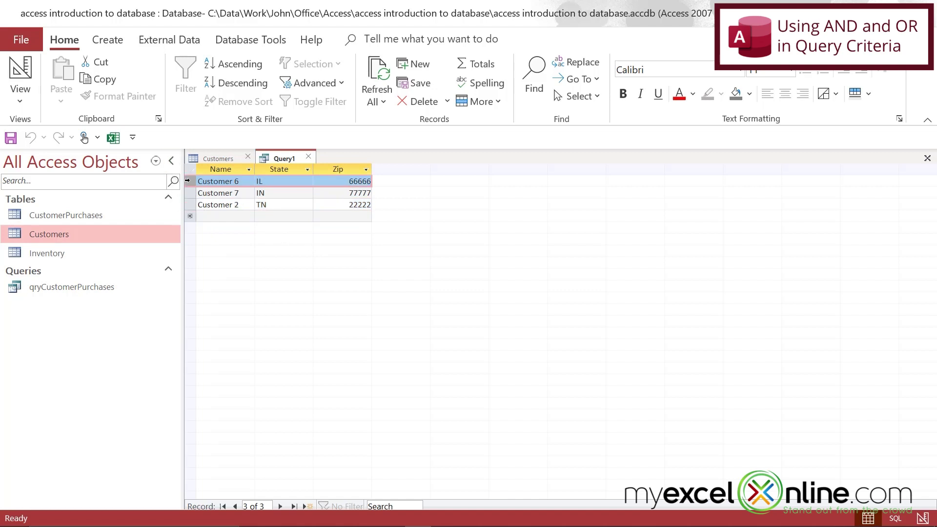
pyautogui.moveTo(187, 181); pyautogui.dragTo(188, 193)
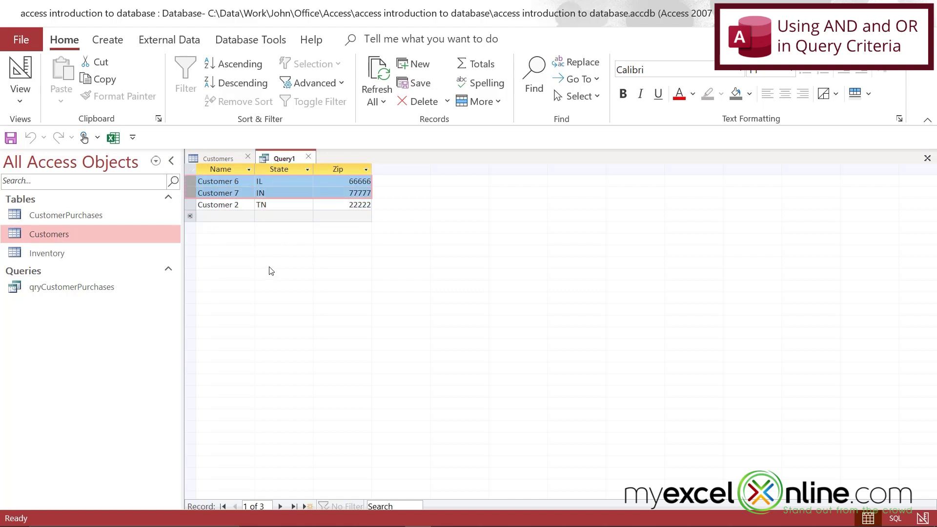
pyautogui.click(190, 204)
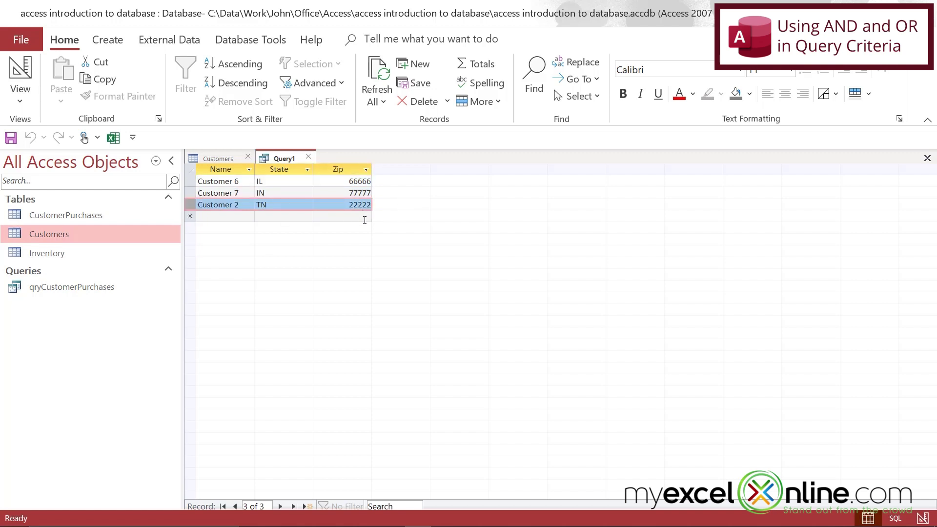
# Paste a copy of Customer 9's record into the Customers table's new row.
pyautogui.rightClick(283, 159)
pyautogui.click(323, 224)
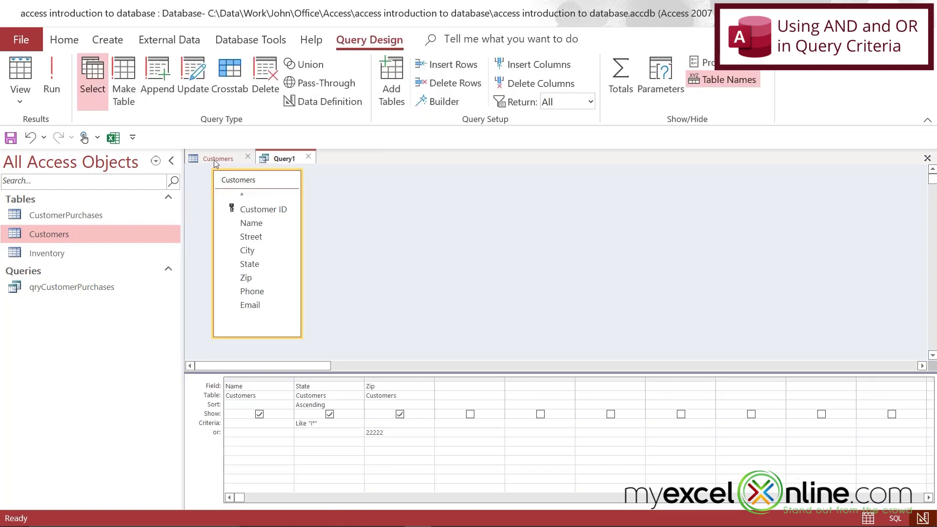
pyautogui.click(216, 159)
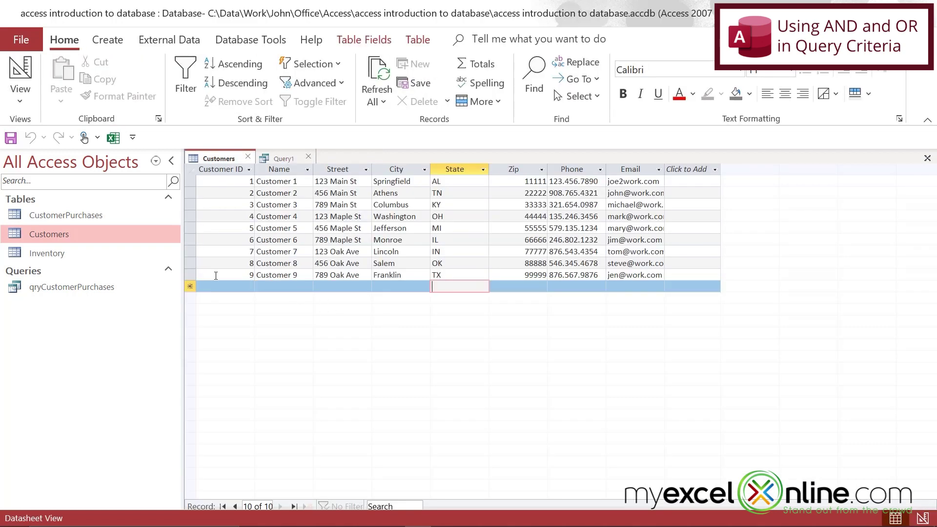
pyautogui.click(189, 276)
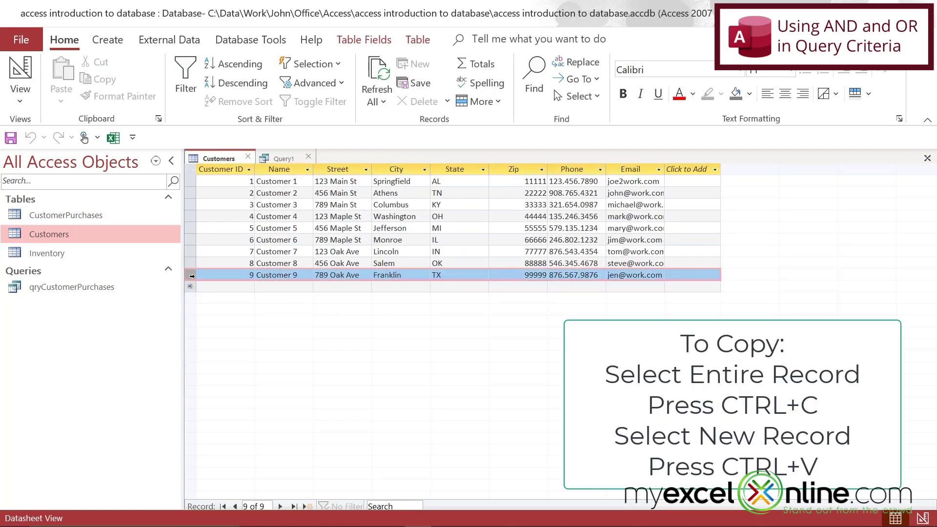
pyautogui.click(190, 286)
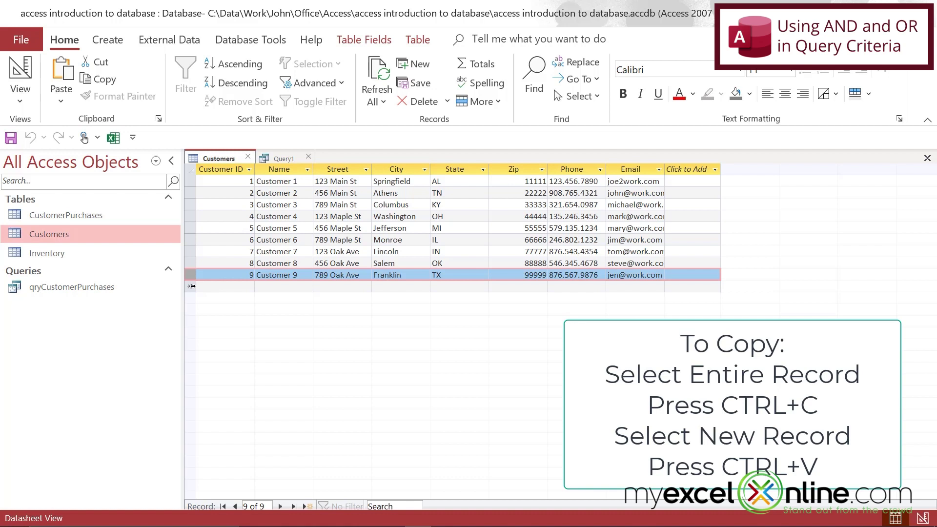
pyautogui.hotkey('ctrl', 'v')
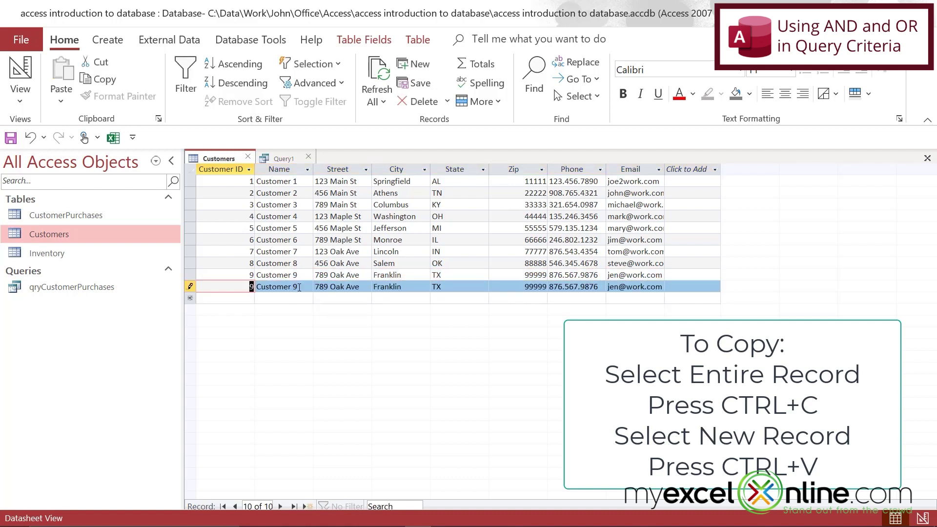
# Change the copied record's City to Waco, Name to Customer 10 and ID to 10.
pyautogui.doubleClick(419, 286)
pyautogui.write('Wa')
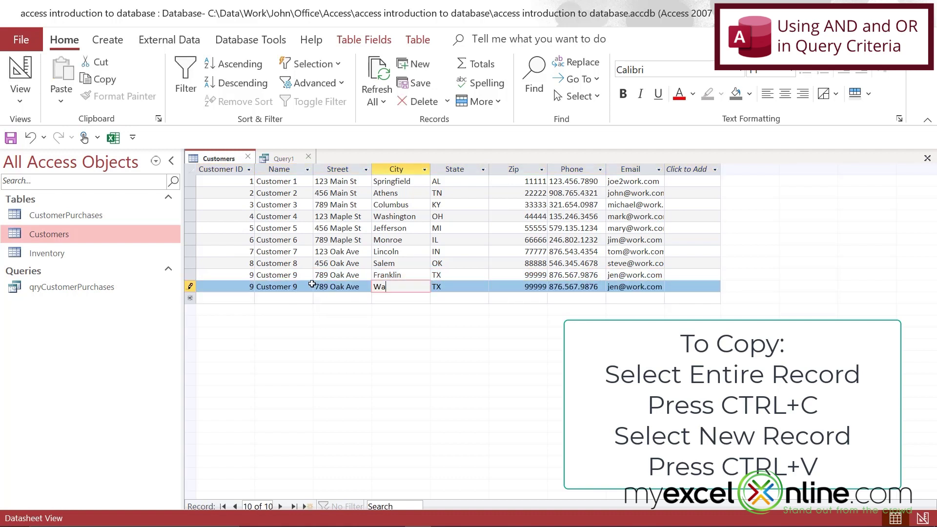
pyautogui.write('co')
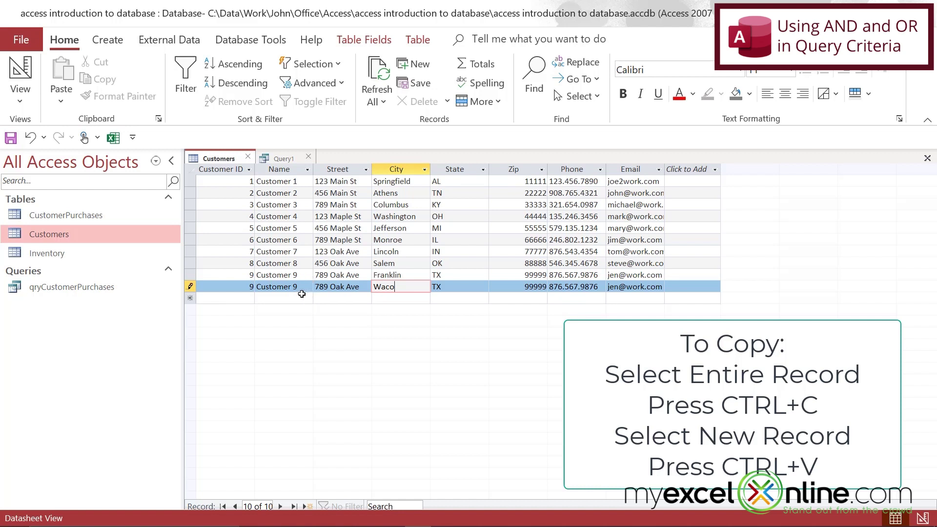
pyautogui.doubleClick(297, 286)
pyautogui.write('10')
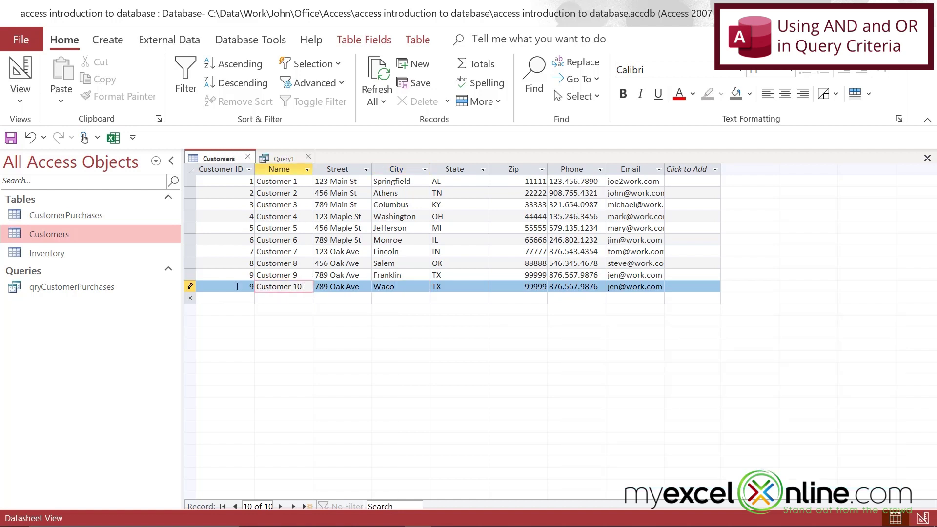
pyautogui.doubleClick(229, 285)
pyautogui.write('10')
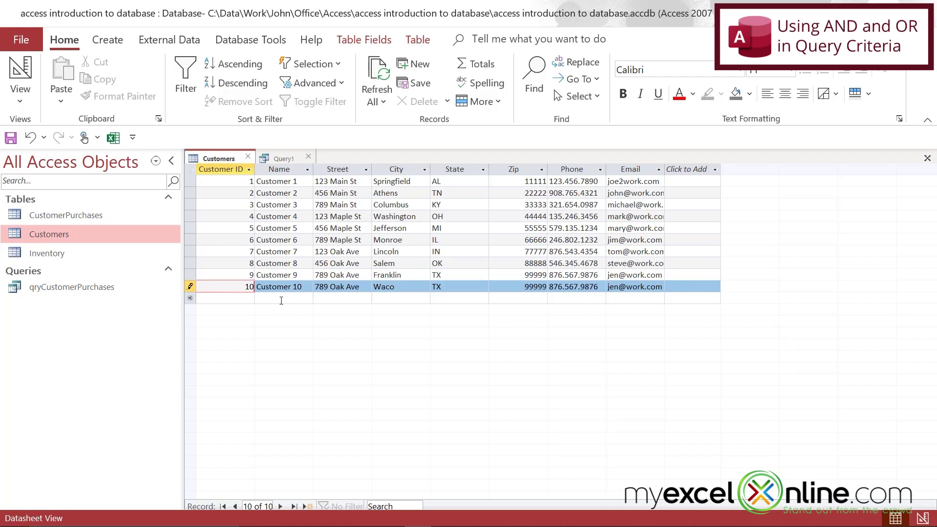
# Save the Customer 10 record and replace Query1's State criterion with "TX".
pyautogui.click(280, 300)
pyautogui.click(283, 158)
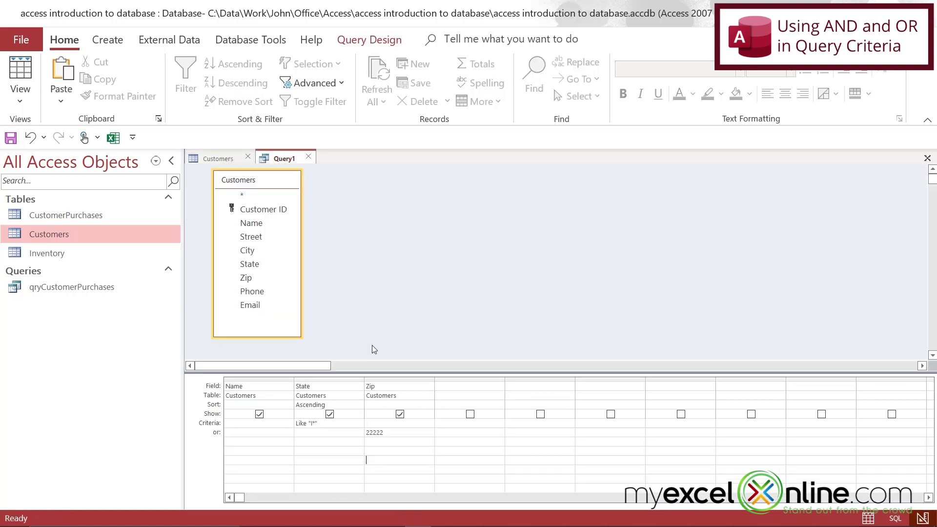
pyautogui.click(296, 423)
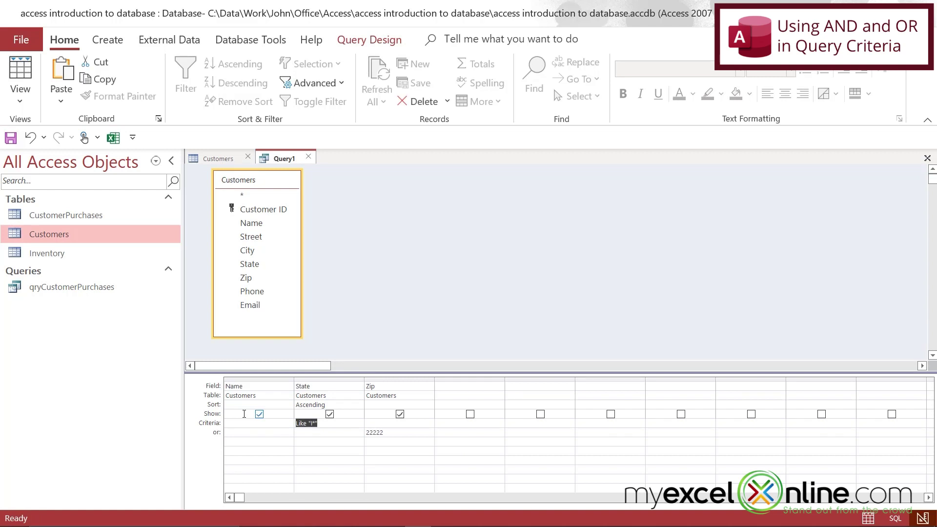
pyautogui.write('"TX"')
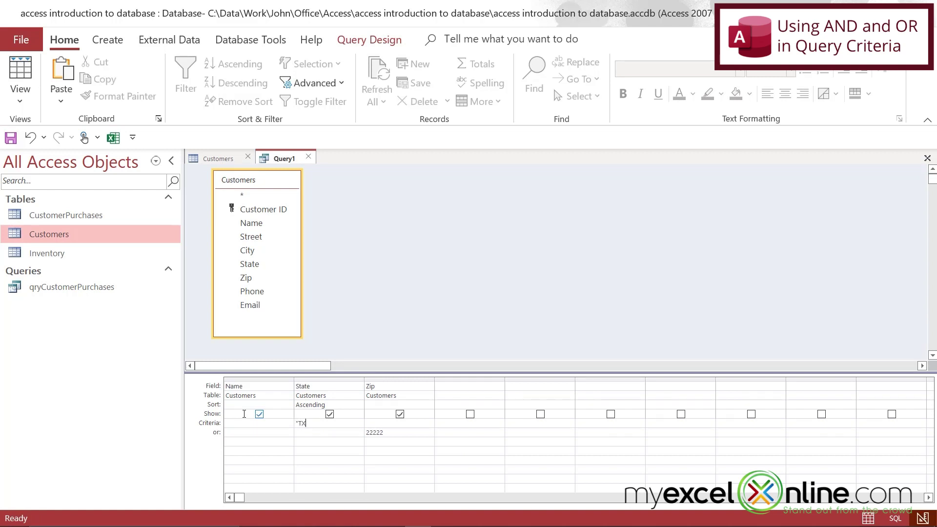
pyautogui.click(307, 404)
# Remove the Zip column and add City with the criterion "Waco".
pyautogui.click(393, 379)
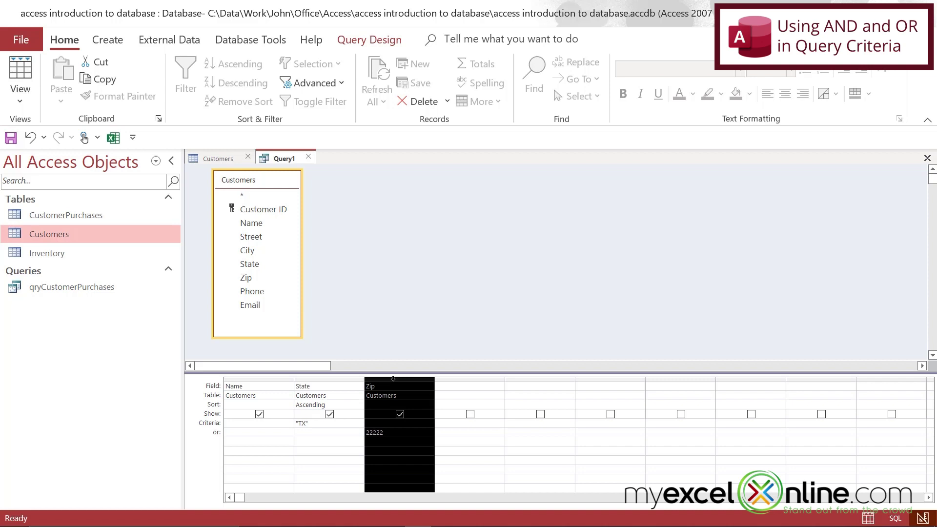
pyautogui.hotkey('ctrl', 'x')
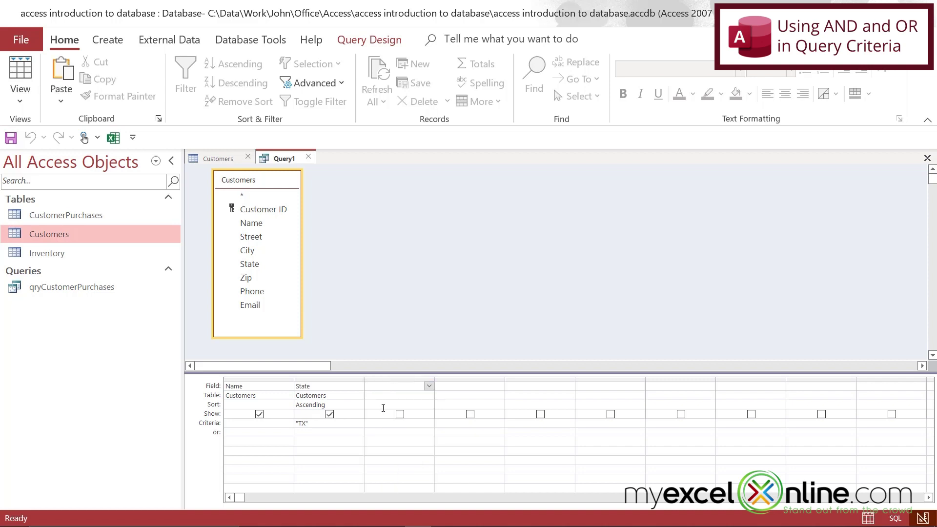
pyautogui.doubleClick(259, 252)
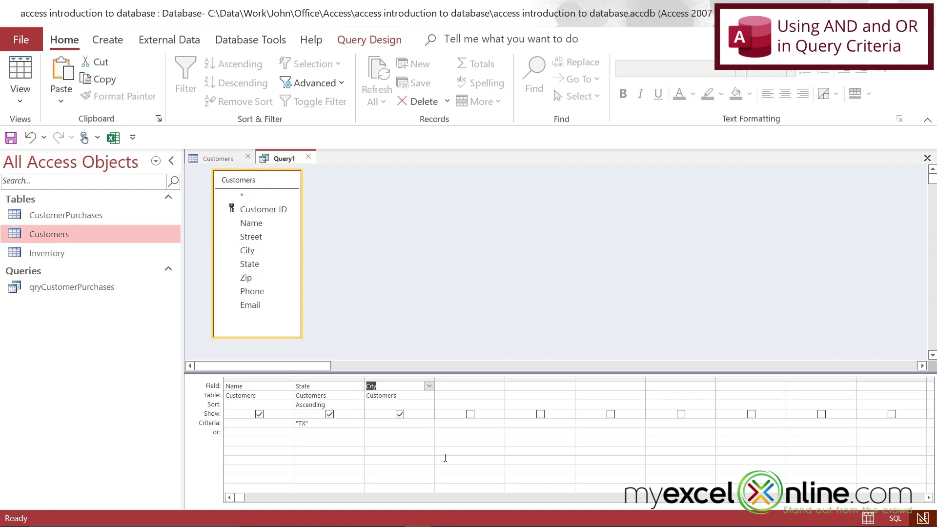
pyautogui.click(372, 423)
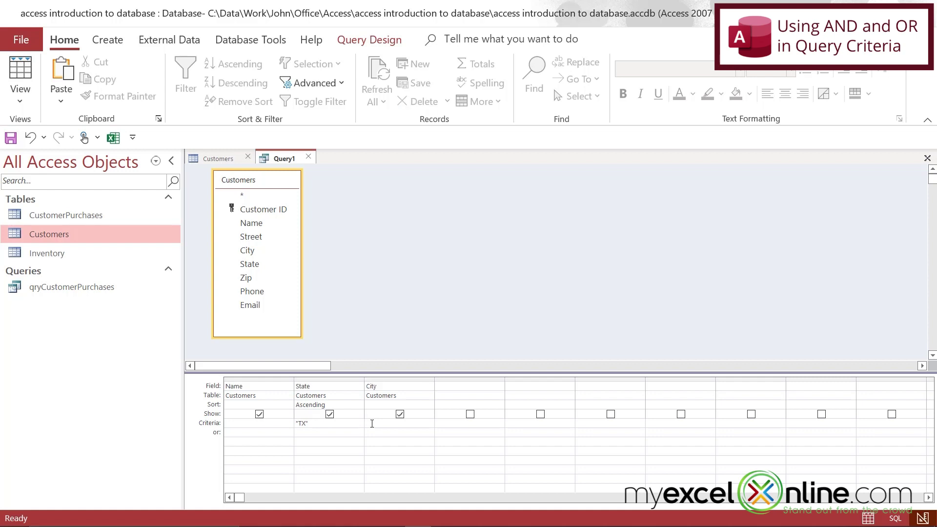
pyautogui.write('"Waco"')
pyautogui.press('Down')
# Run Query1 to see only Customer 10, then select Customer 10 (Waco, TX) in Customers.
pyautogui.rightClick(288, 161)
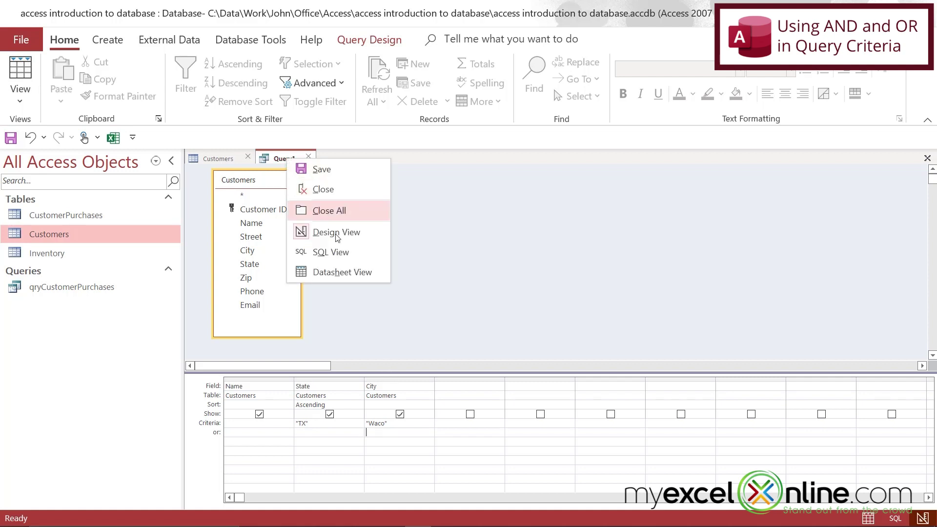
pyautogui.click(337, 268)
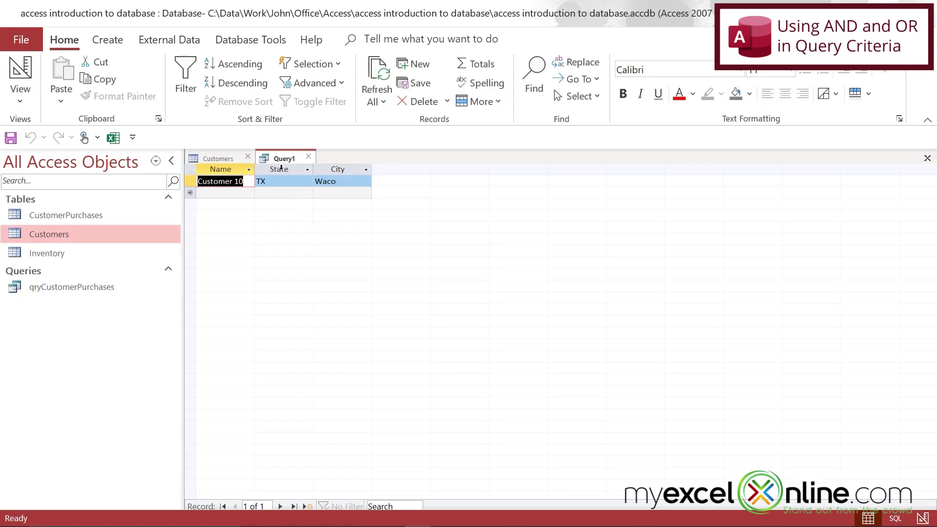
pyautogui.click(220, 160)
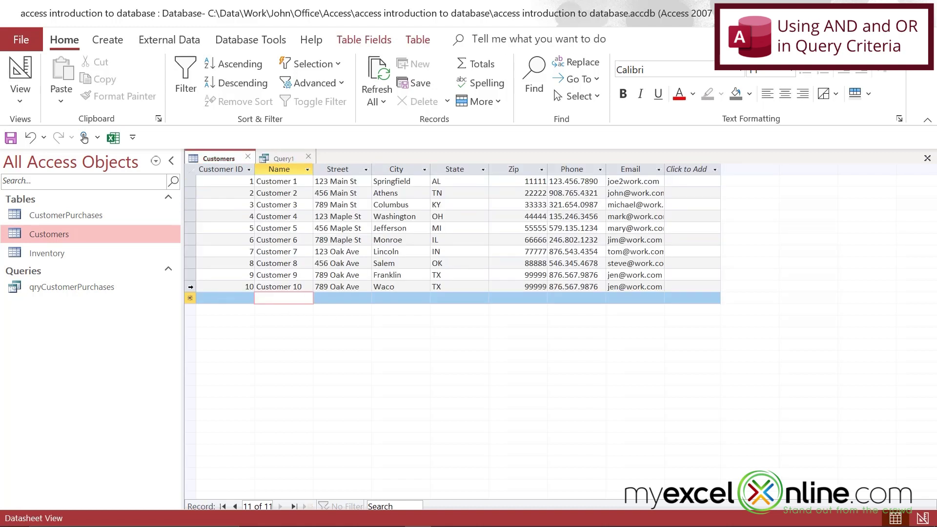
pyautogui.click(190, 286)
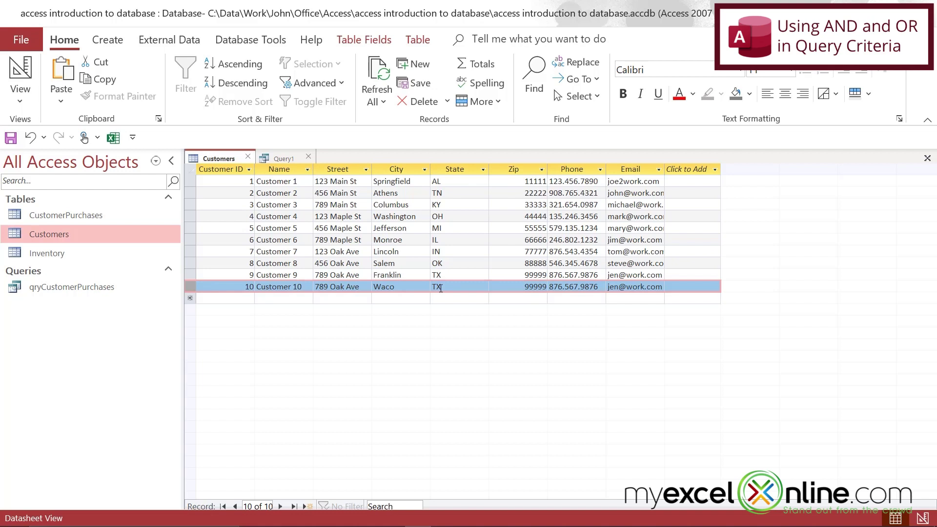
# Move "Waco" from City's criteria row to its or row and view Customers 10 and 9.
pyautogui.click(282, 158)
pyautogui.rightClick(271, 158)
pyautogui.click(310, 237)
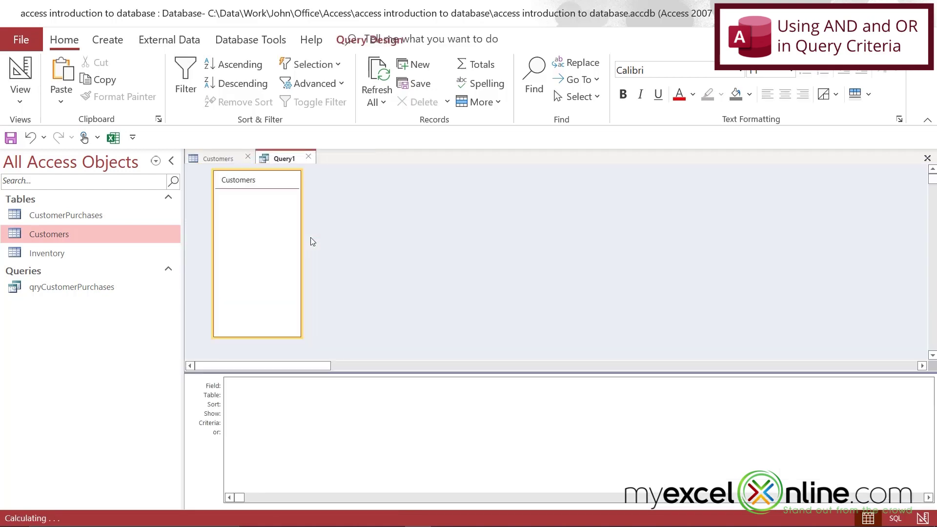
pyautogui.doubleClick(379, 423)
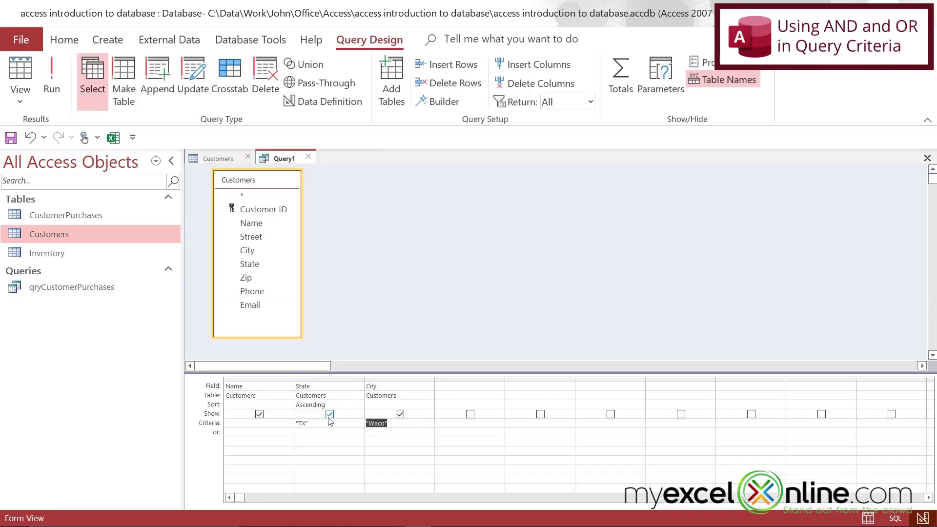
pyautogui.press('Delete')
pyautogui.click(378, 432)
pyautogui.write('"Waco"')
pyautogui.rightClick(273, 159)
pyautogui.click(344, 269)
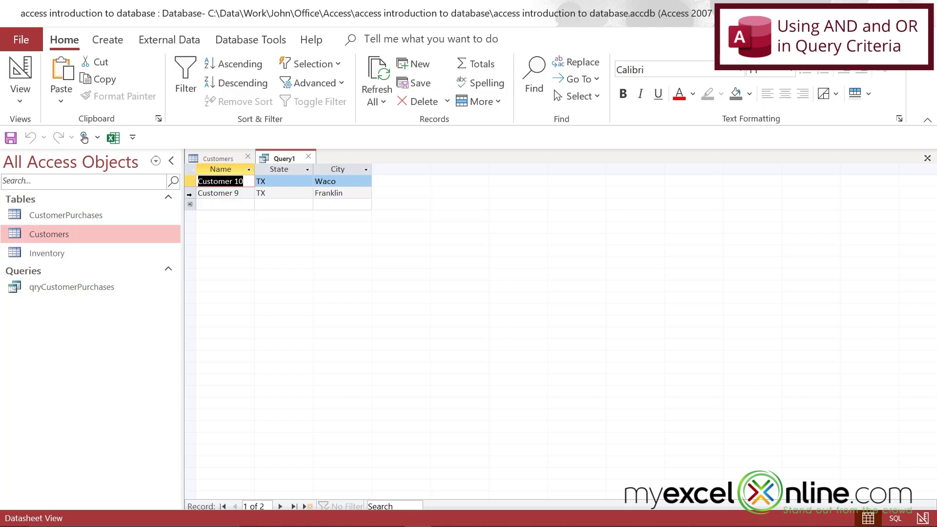
# Return Query1 to Design View and save it as qryWacoOrTexas.
pyautogui.rightClick(277, 155)
pyautogui.click(322, 225)
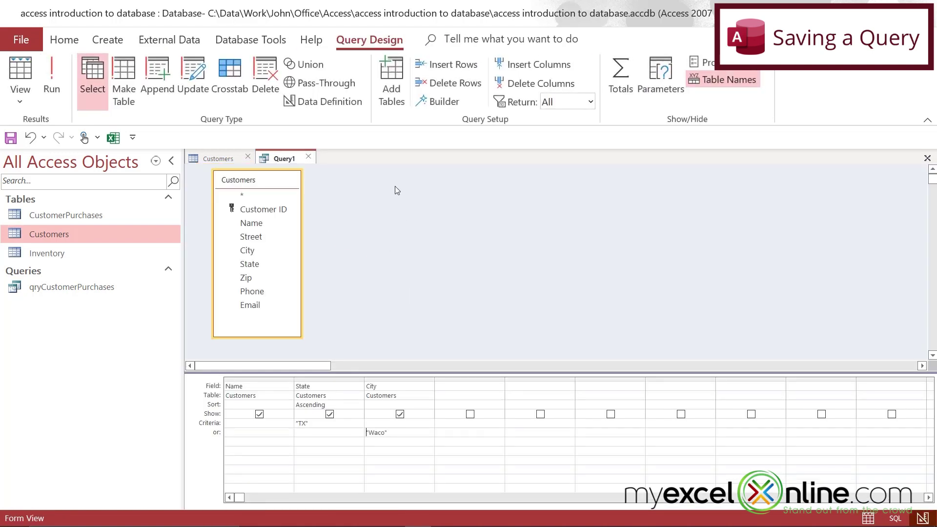
pyautogui.click(10, 139)
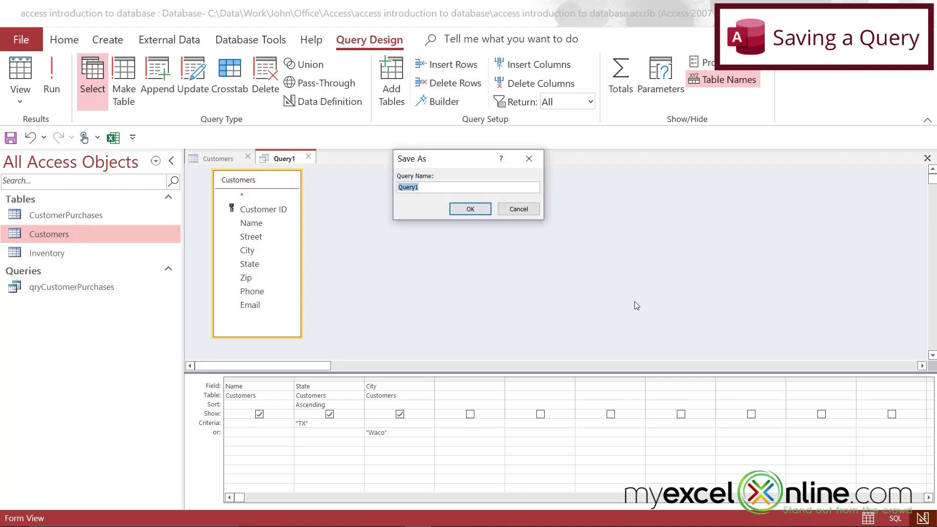
pyautogui.write('qry')
pyautogui.write('Wac')
pyautogui.write('oOrTex')
pyautogui.write('as')
pyautogui.click(472, 210)
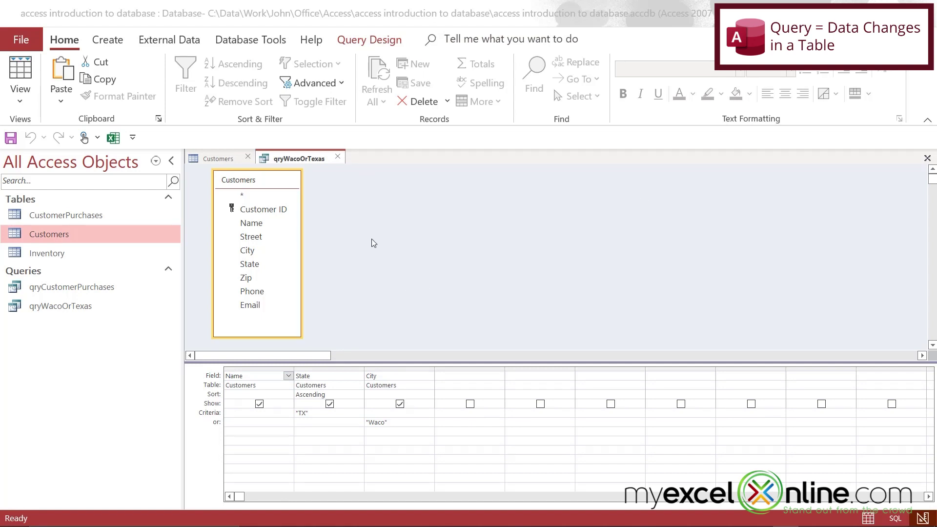
# Change Customer 10's State to TN in the query results and confirm TN in Customers.
pyautogui.rightClick(309, 160)
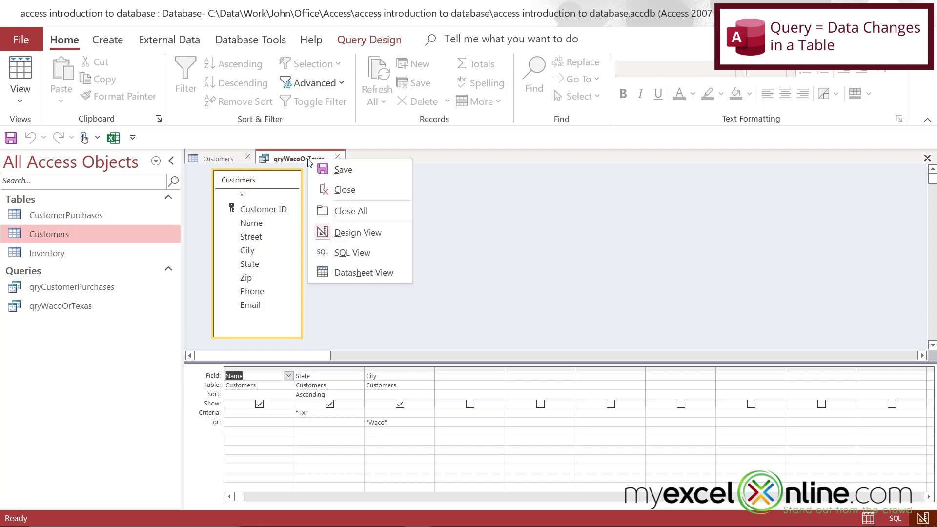
pyautogui.click(355, 273)
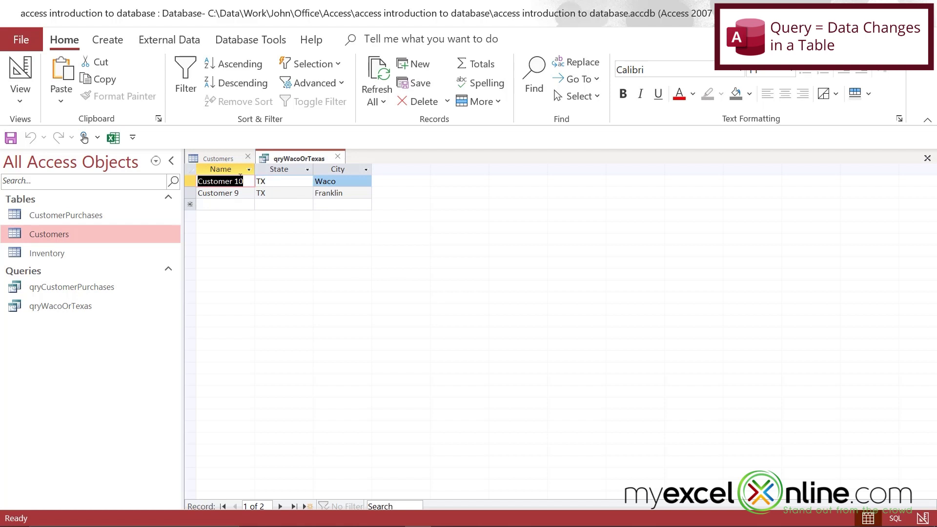
pyautogui.press('Tab')
pyautogui.write('T')
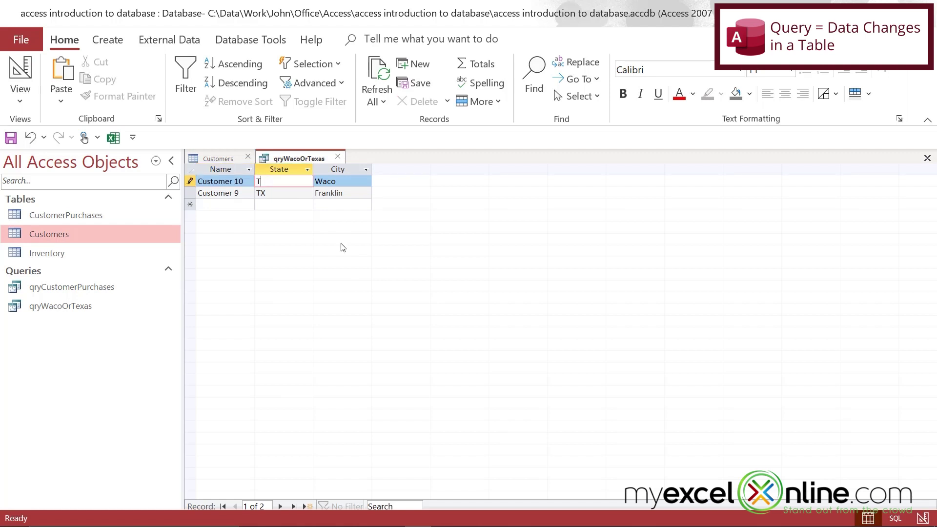
pyautogui.write('N')
pyautogui.press('Down')
pyautogui.press('Down')
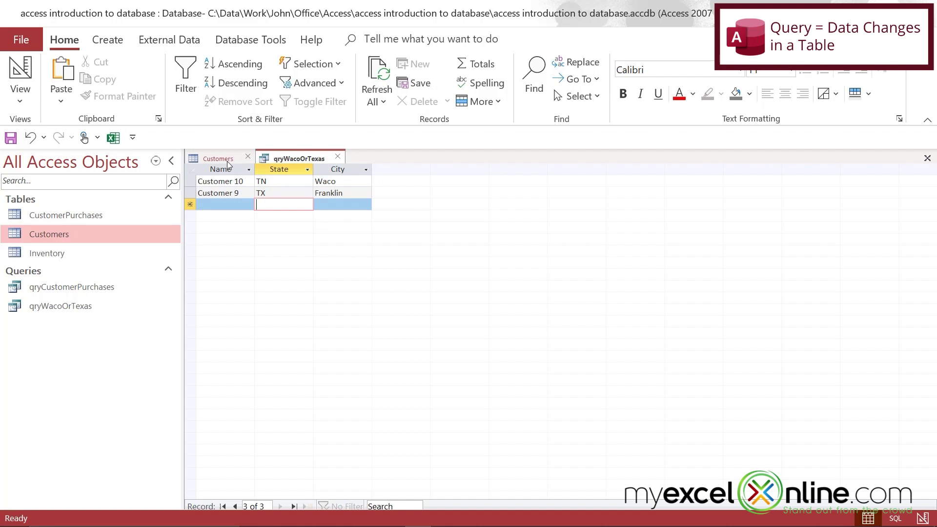
pyautogui.click(227, 162)
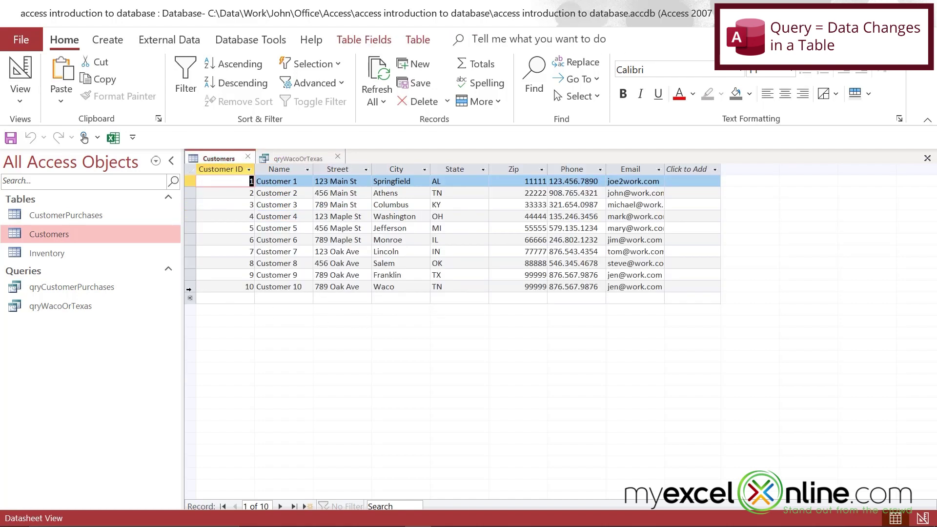
pyautogui.click(189, 288)
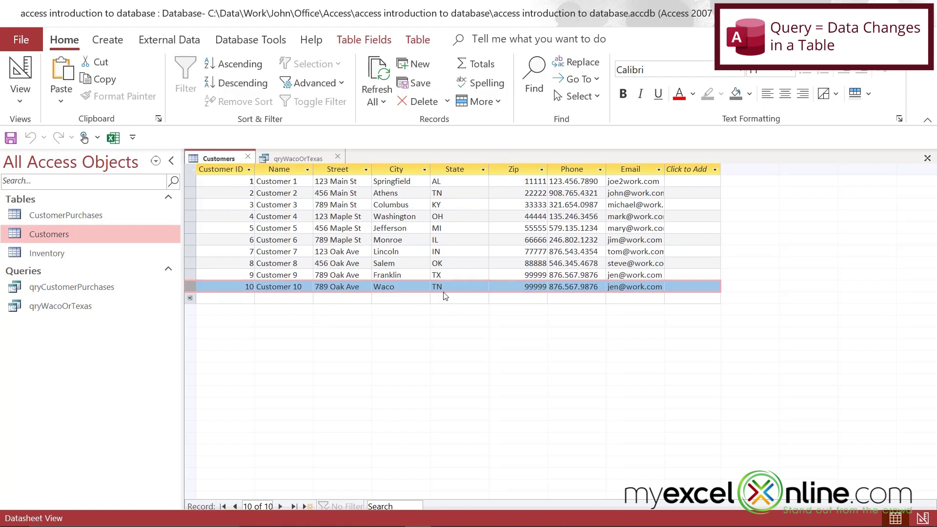
pyautogui.click(288, 160)
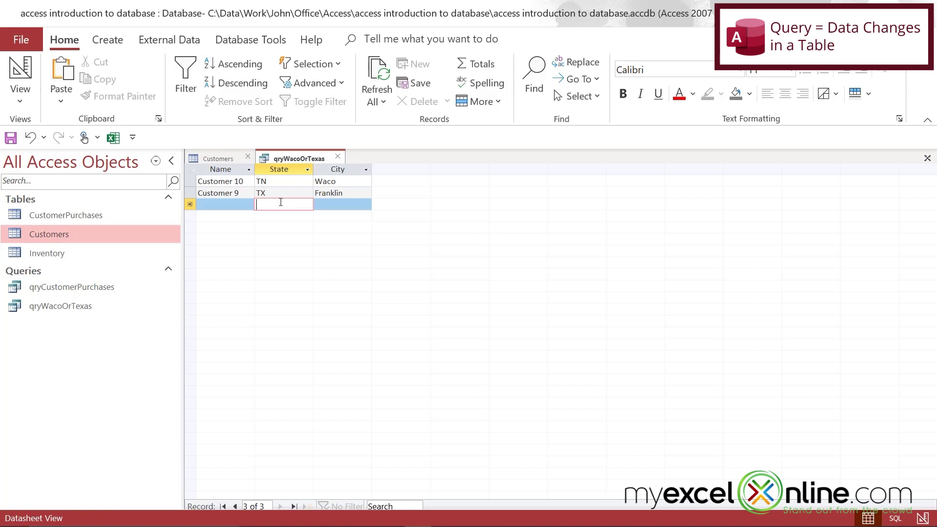
# Switch qryWacoOrTexas to Design View, with TX and Waco on separate criteria rows.
pyautogui.rightClick(287, 159)
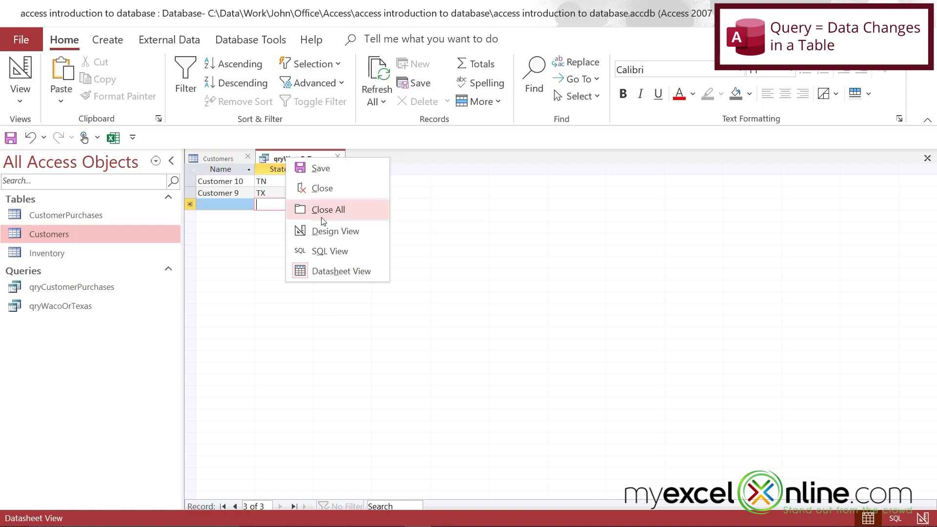
pyautogui.click(330, 232)
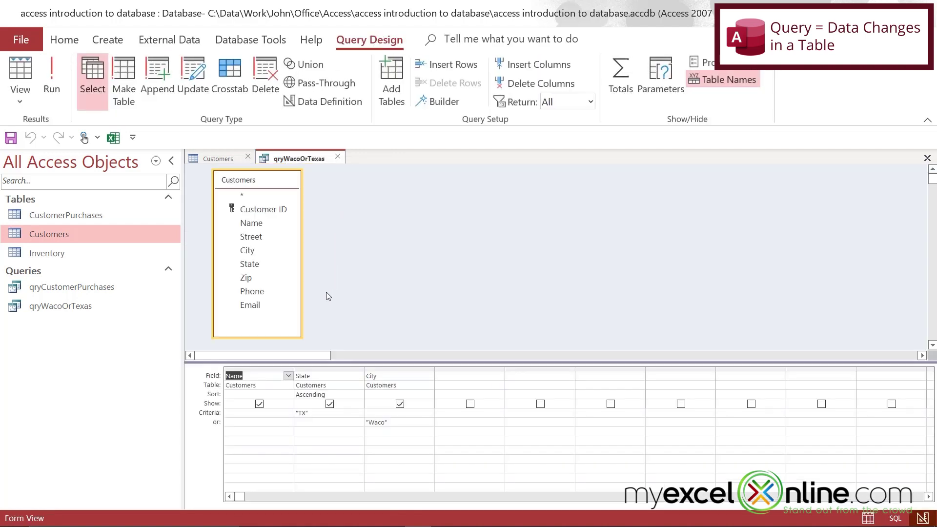